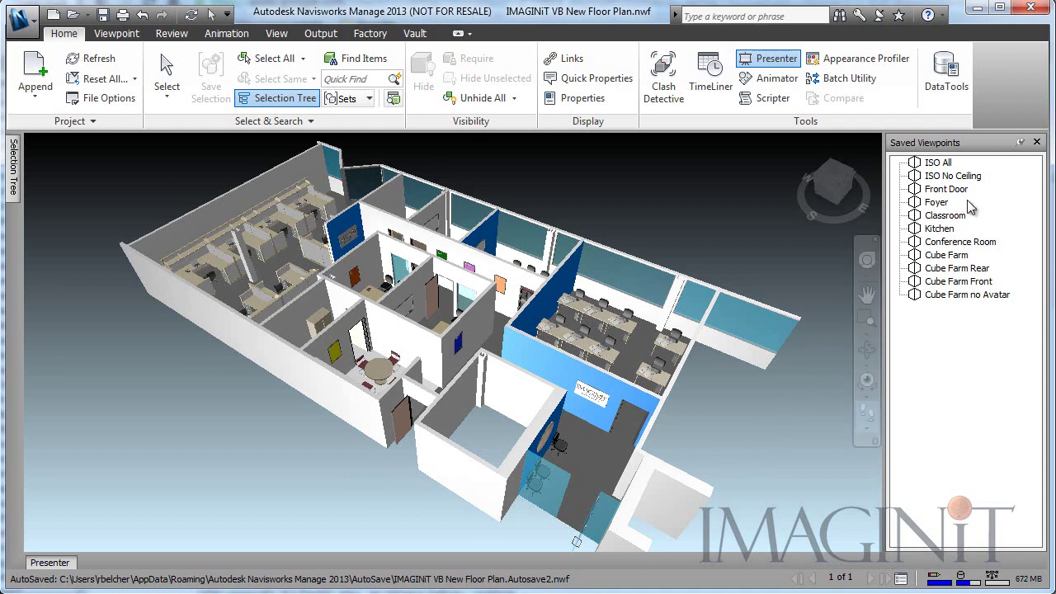
# - Jump to the Front Door viewpoint and walk through the doorway, then view across the Classroom
pyautogui.click(947, 189)
pyautogui.moveTo(465, 489); pyautogui.dragTo(783, 256)
pyautogui.click(945, 215)
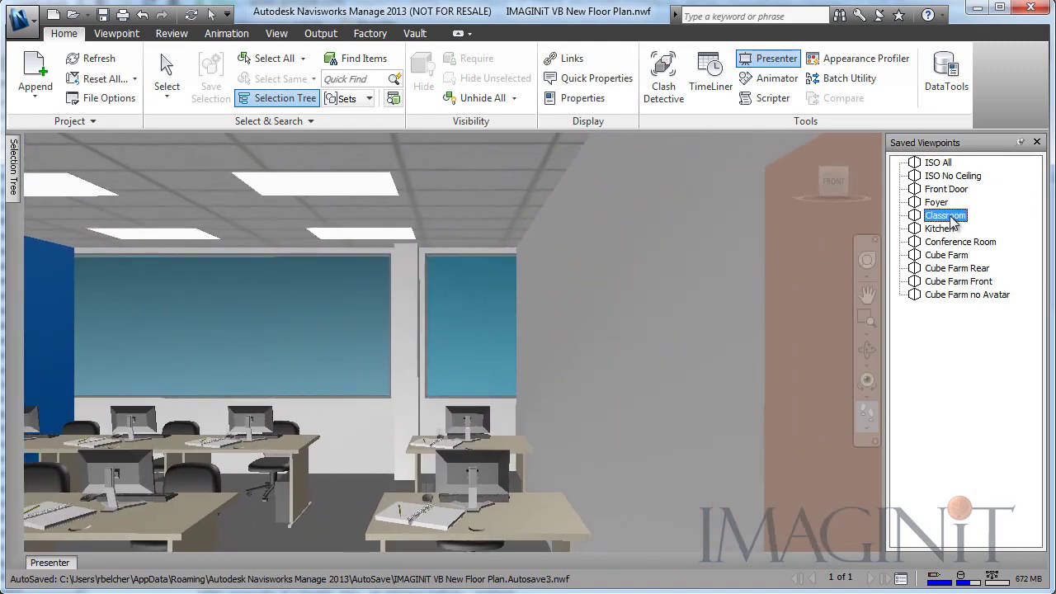
pyautogui.moveTo(537, 428); pyautogui.dragTo(569, 358)
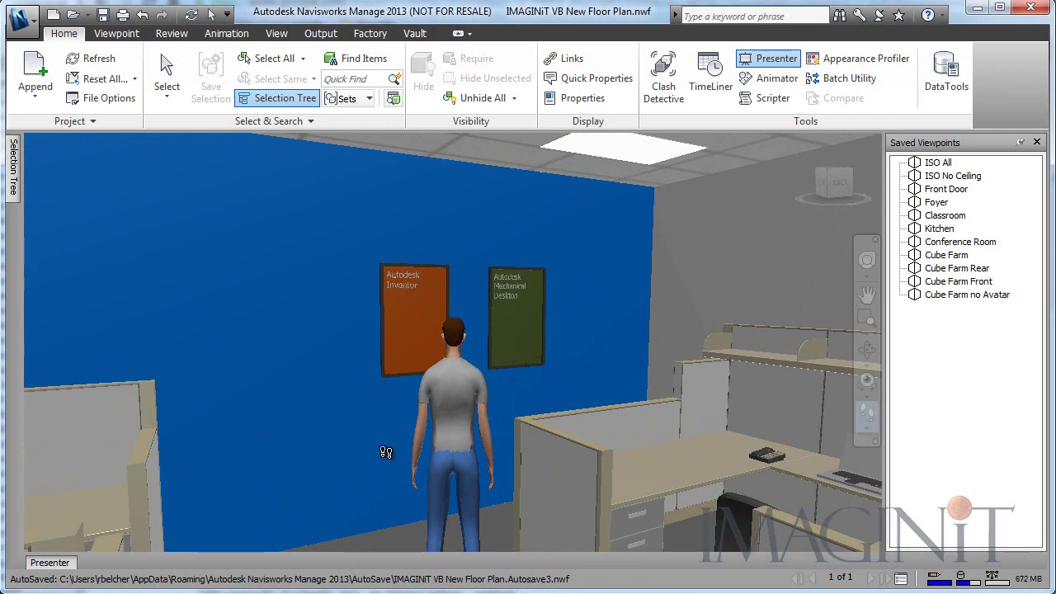
# - Face the cubicles and select wall panels, the desktop and the overhead shelf individually
pyautogui.moveTo(409, 453); pyautogui.dragTo(466, 467)
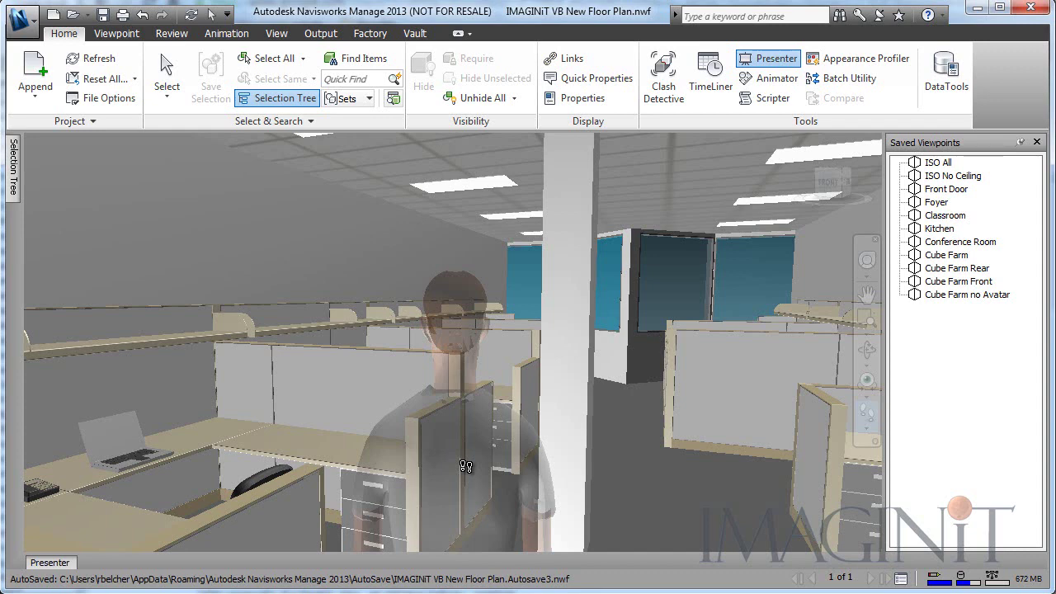
pyautogui.click(167, 74)
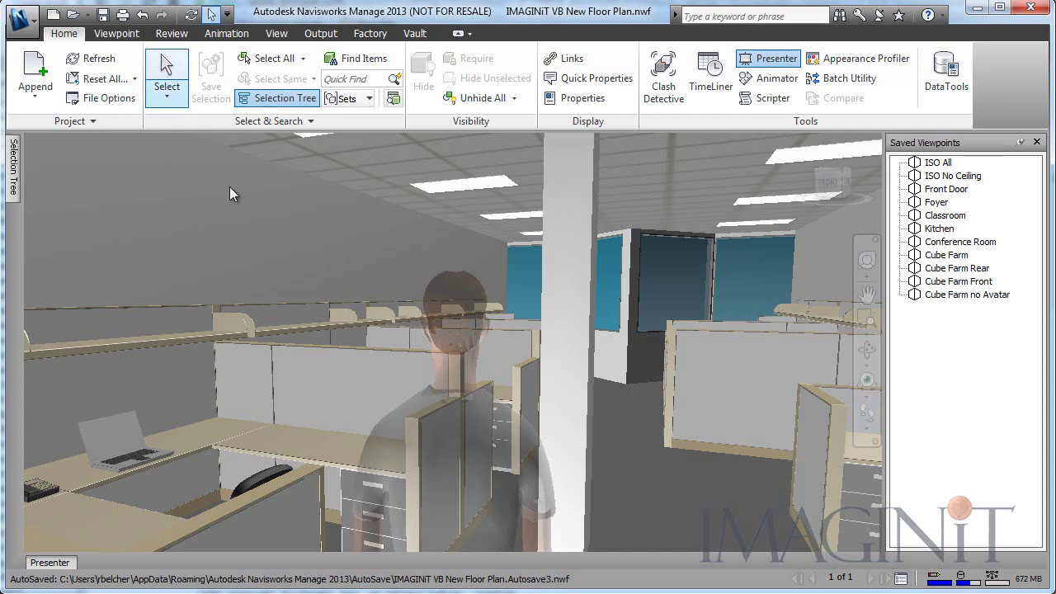
pyautogui.click(243, 369)
pyautogui.click(316, 383)
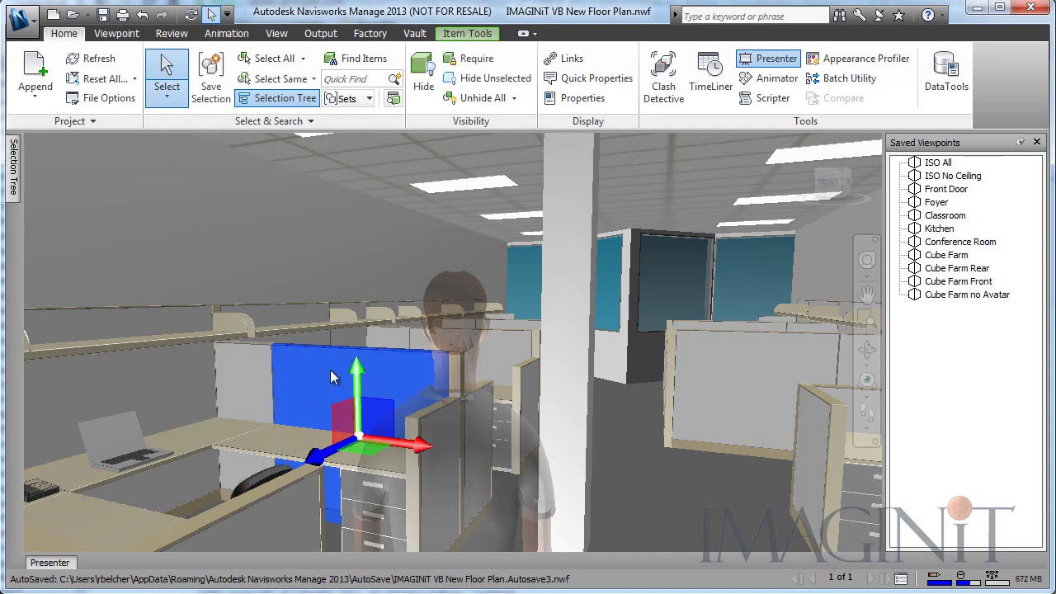
pyautogui.click(220, 437)
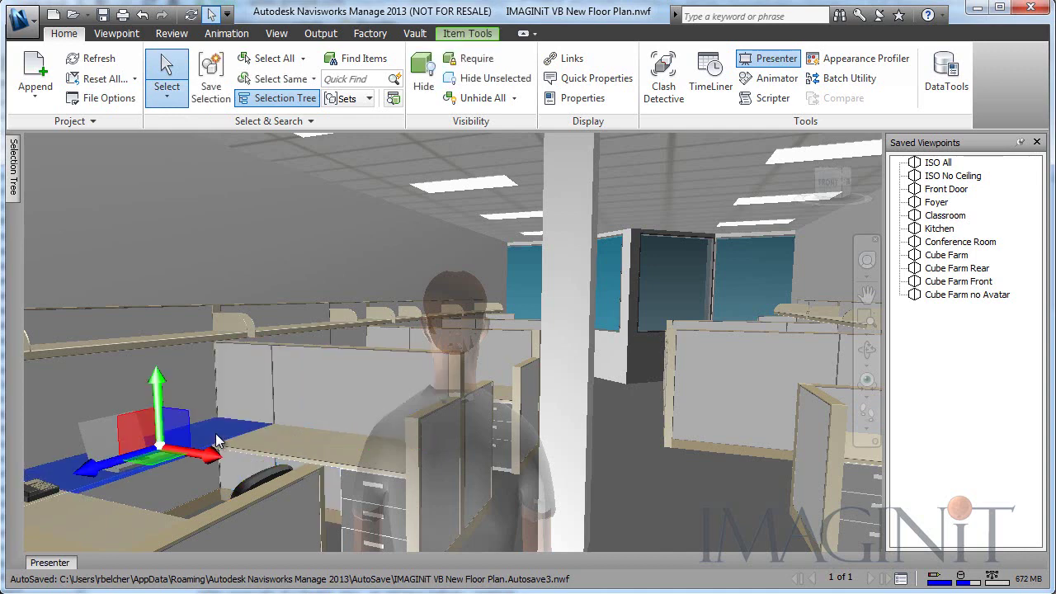
pyautogui.click(197, 338)
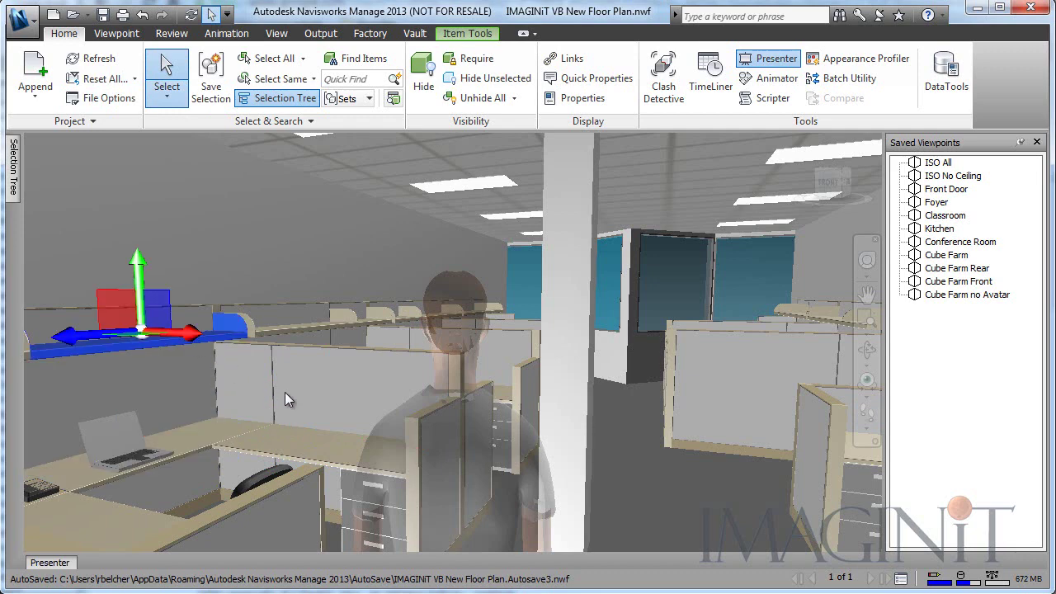
pyautogui.press('Escape')
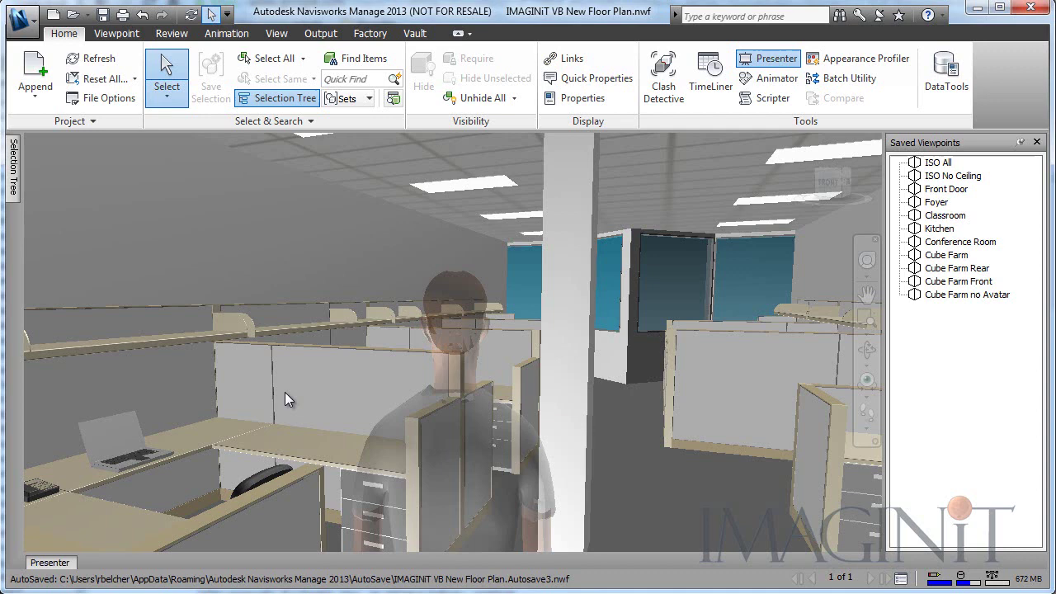
pyautogui.click(293, 372)
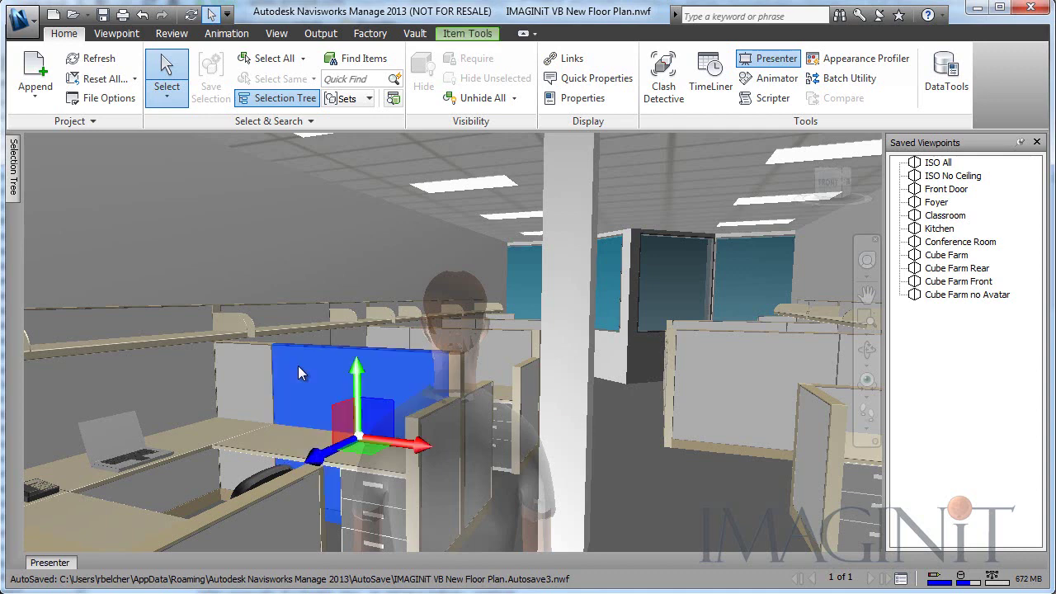
pyautogui.click(251, 364)
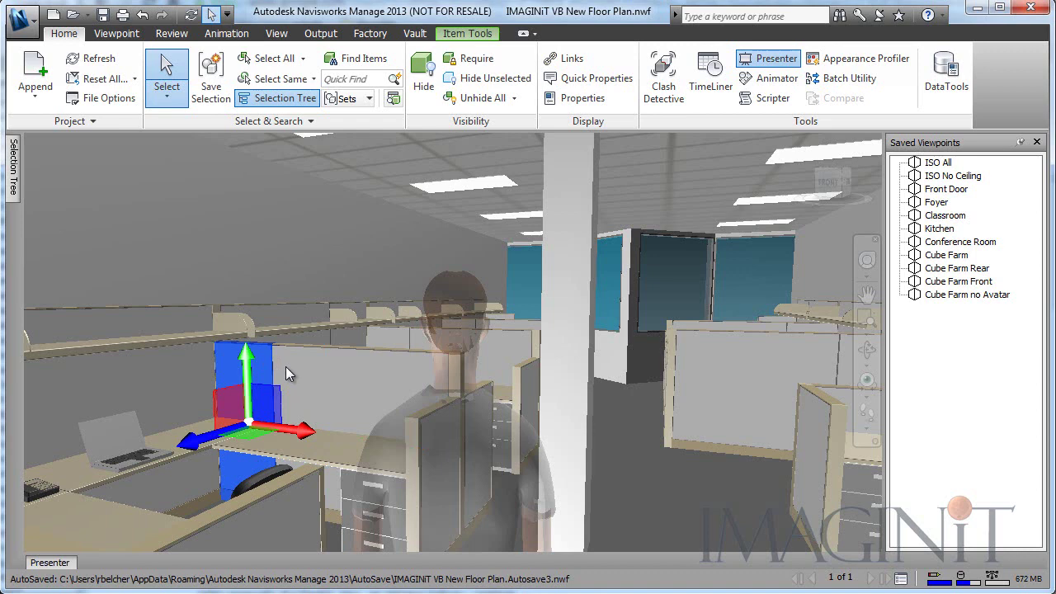
# - Walk toward the far cubicles and select two neighbouring cubicle parts, then deselect
pyautogui.click(644, 480)
pyautogui.click(866, 416)
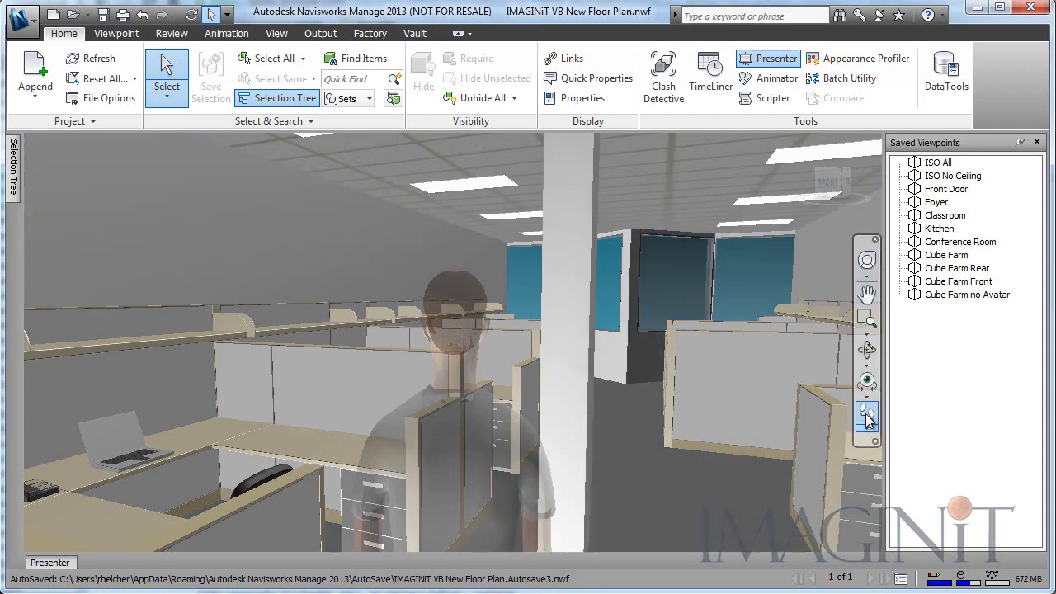
pyautogui.moveTo(622, 473); pyautogui.dragTo(453, 371)
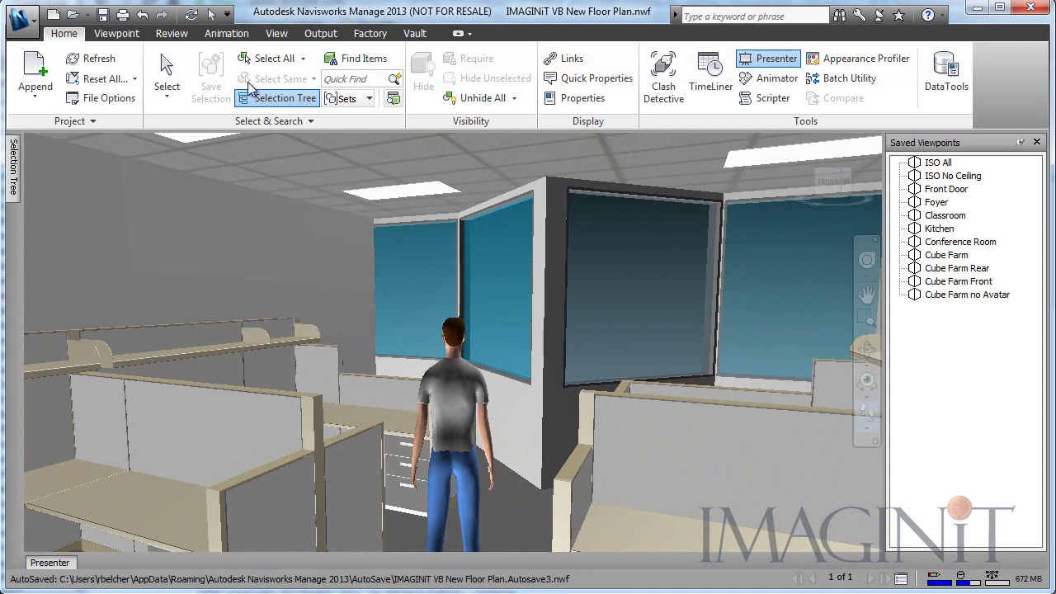
pyautogui.click(167, 72)
pyautogui.click(316, 367)
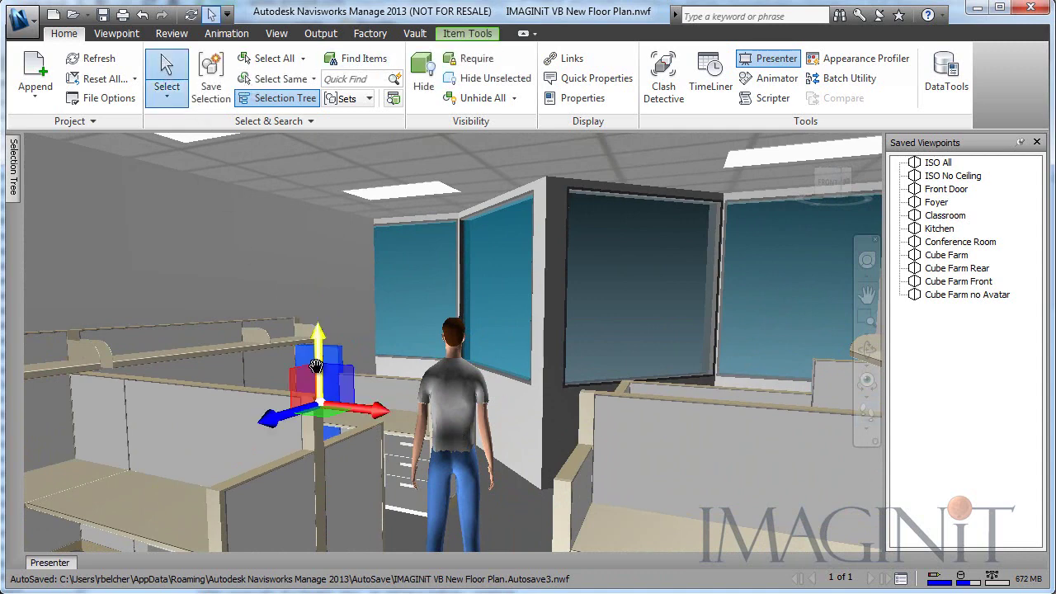
pyautogui.moveTo(309, 404); pyautogui.dragTo(386, 393)
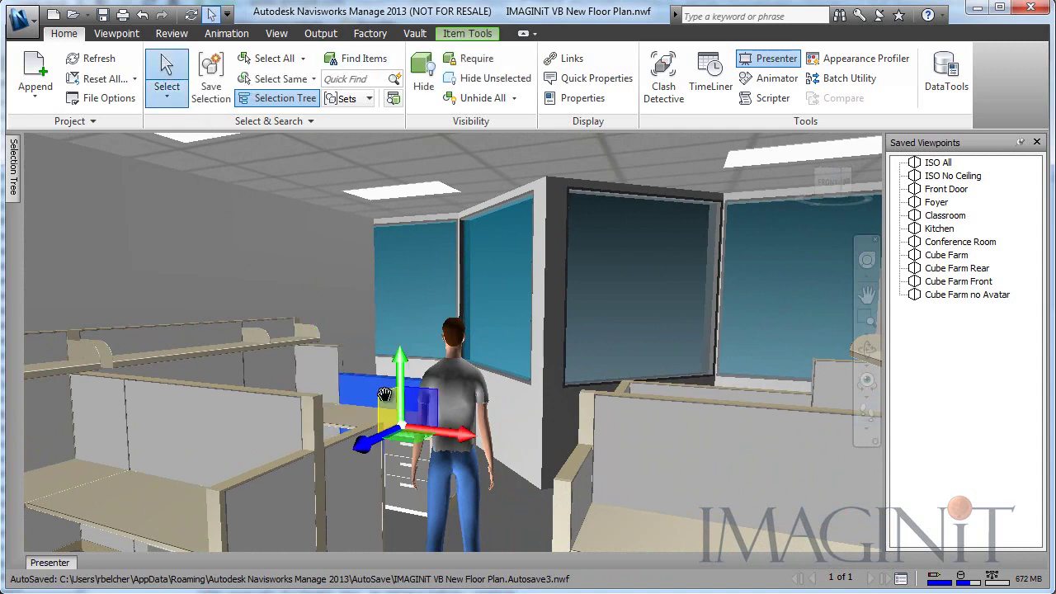
pyautogui.press('Escape')
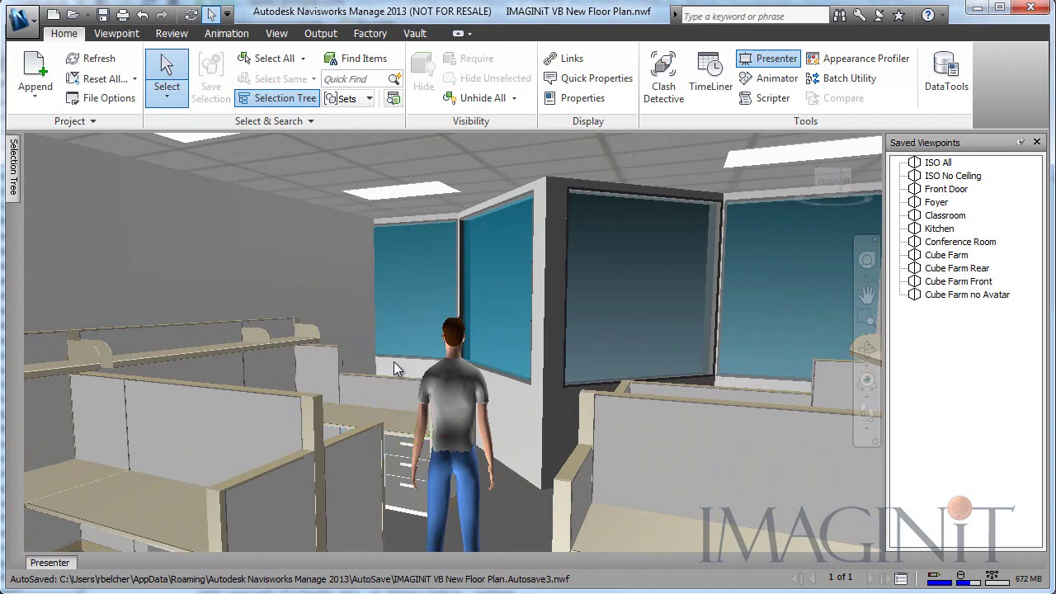
# - Move slightly forward and select the cubicle desktop and overhead shelf, then clear the selection
pyautogui.hotkey('ctrl', '2')
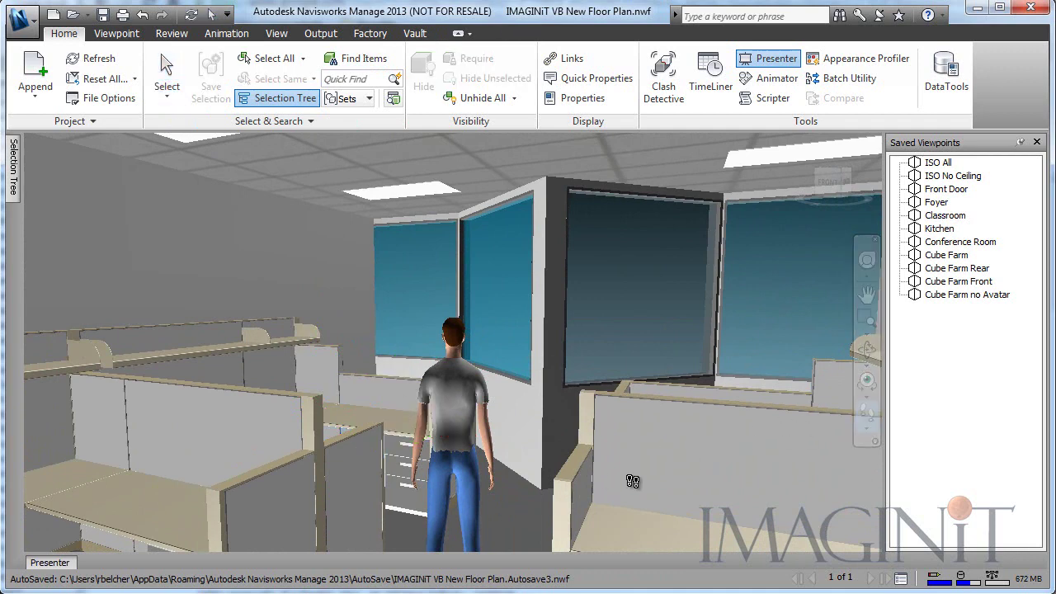
pyautogui.moveTo(534, 487); pyautogui.dragTo(393, 463)
pyautogui.scroll(-3, 393, 463)
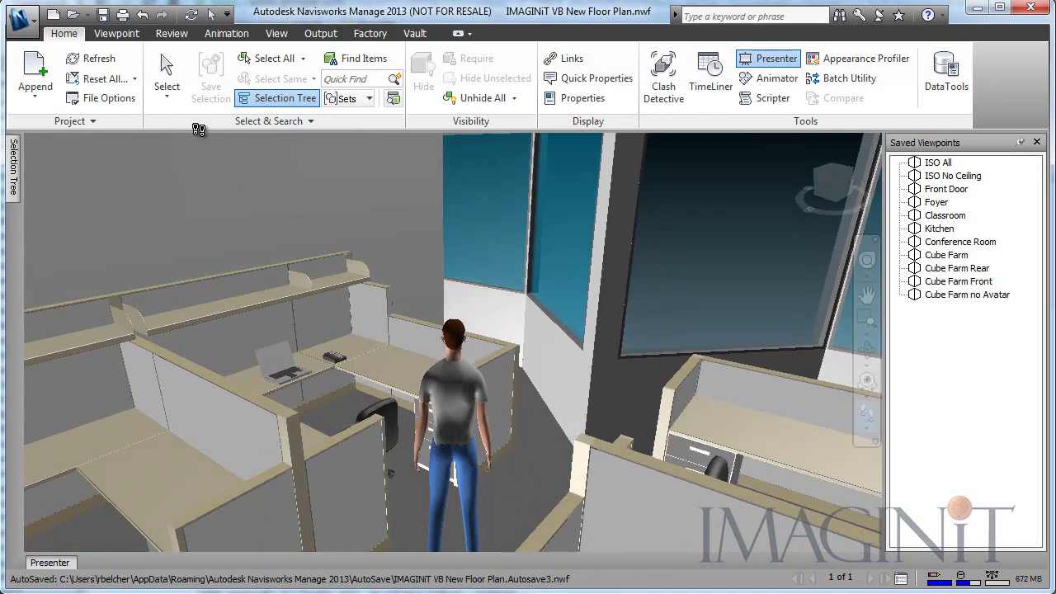
pyautogui.click(167, 73)
pyautogui.click(336, 359)
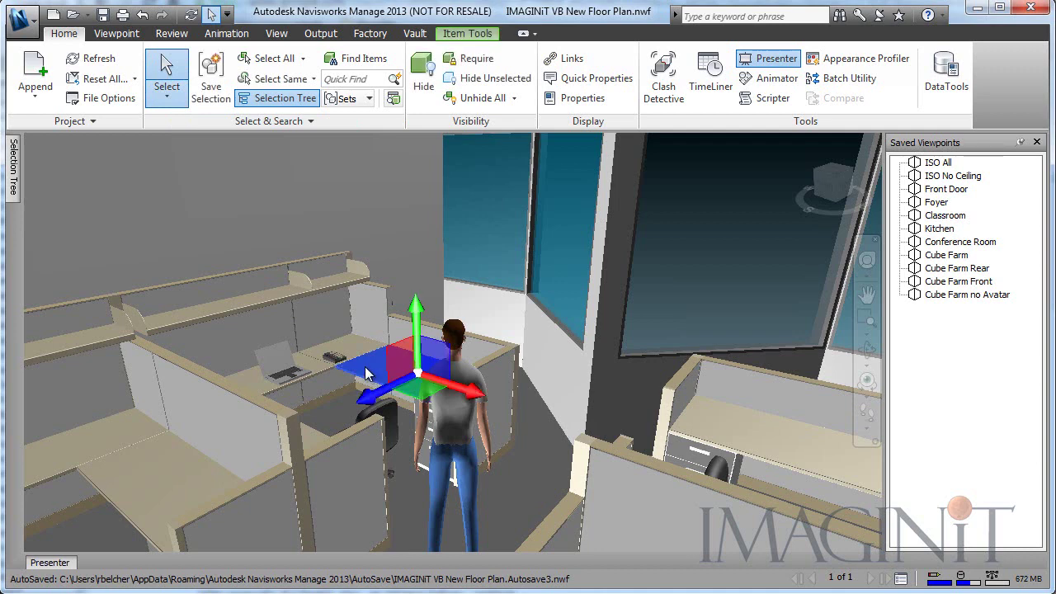
pyautogui.click(326, 287)
pyautogui.press('Escape')
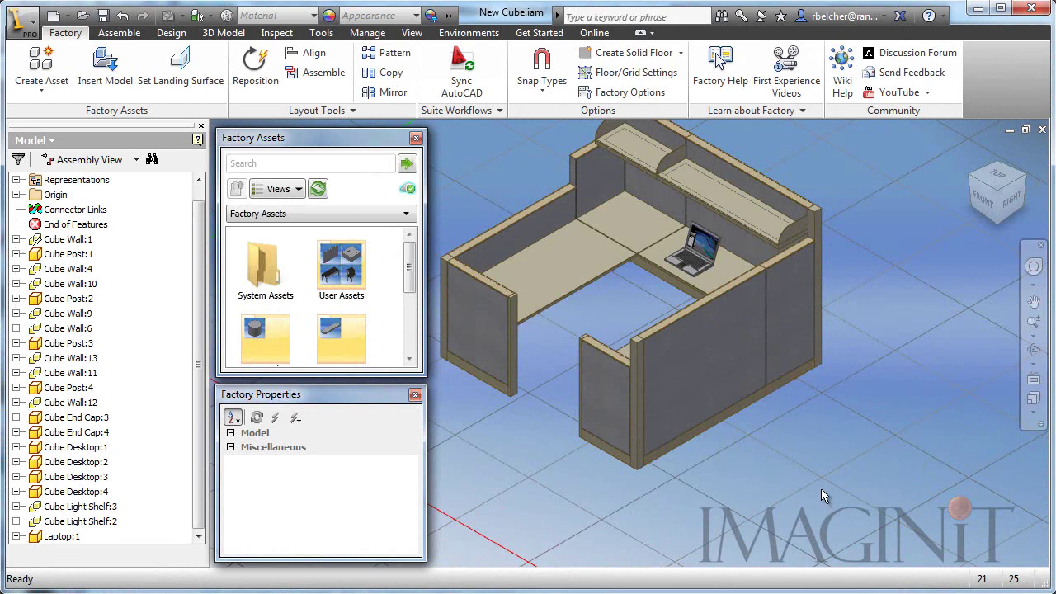
# - From User Assets > Office Cube, drag a Cube Wall into the viewport beside the cubicle
pyautogui.moveTo(821, 488); pyautogui.dragTo(805, 488, button='middle')
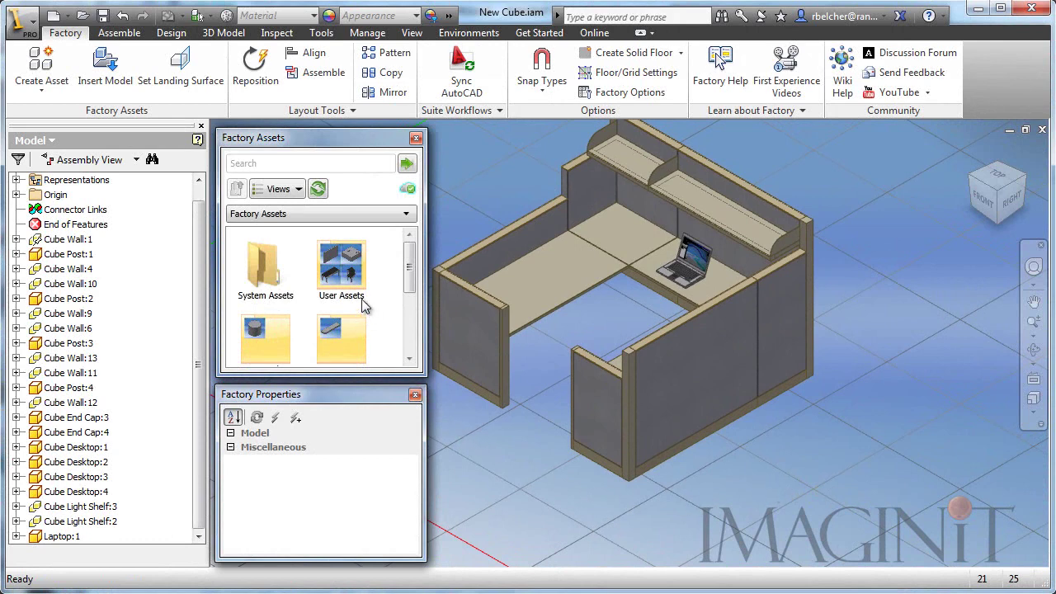
pyautogui.doubleClick(342, 279)
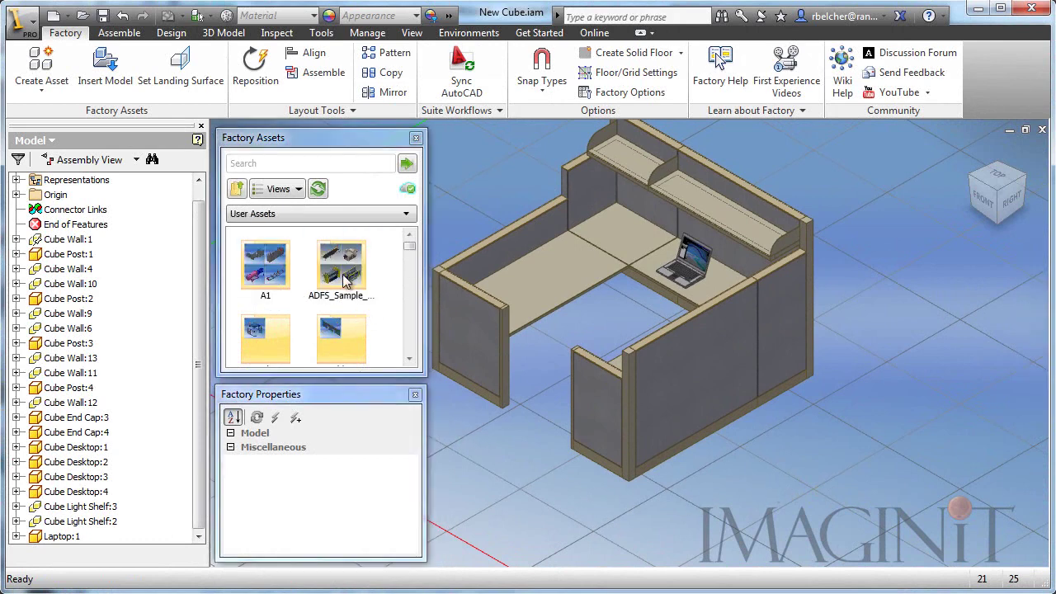
pyautogui.moveTo(410, 250); pyautogui.dragTo(408, 277)
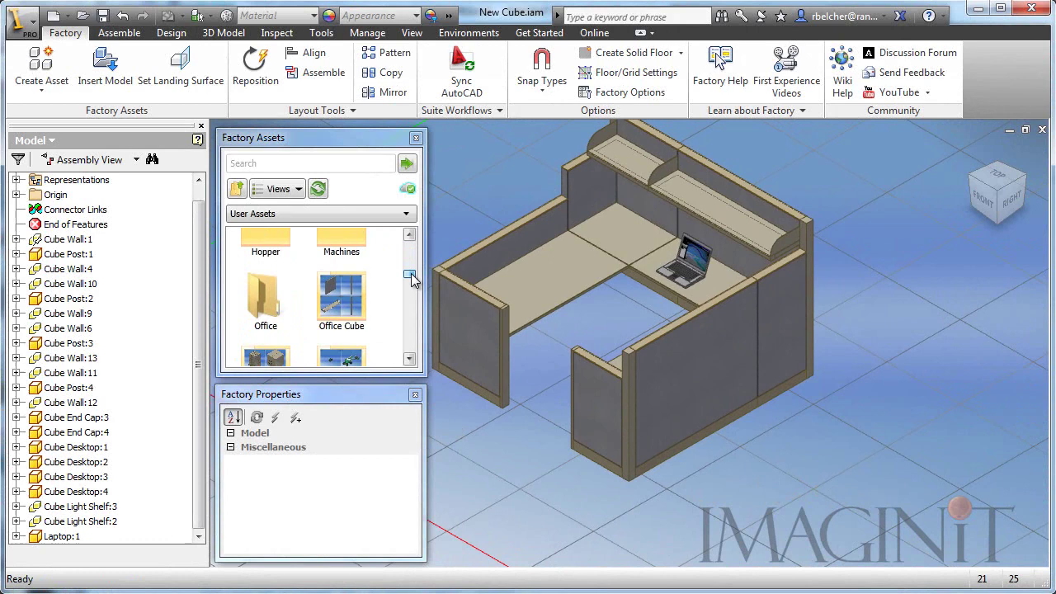
pyautogui.doubleClick(353, 290)
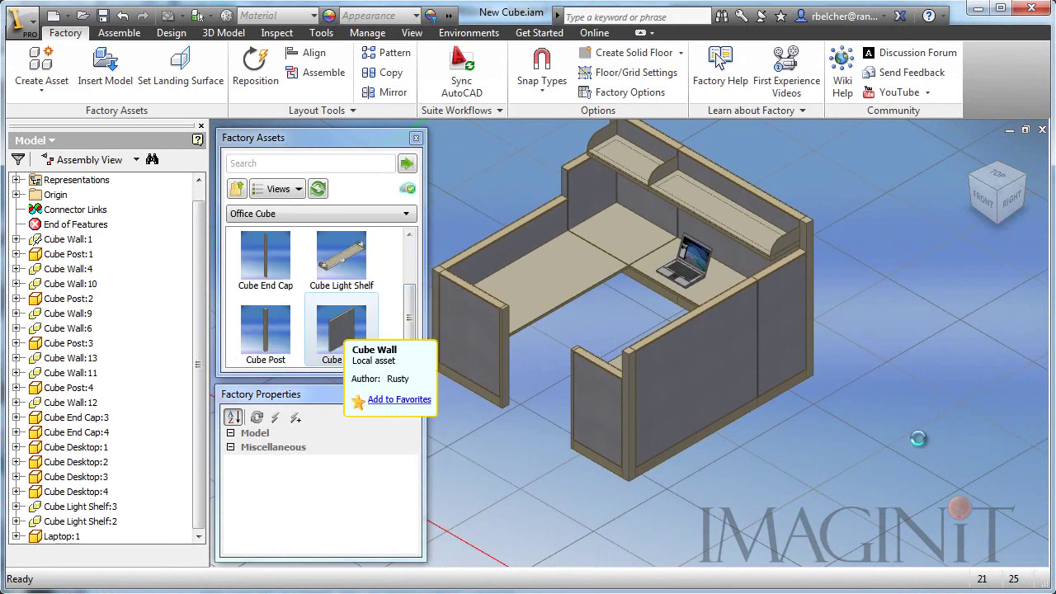
pyautogui.moveTo(342, 334); pyautogui.dragTo(919, 443)
pyautogui.scroll(3, 890, 434)
pyautogui.scroll(-2, 889, 433)
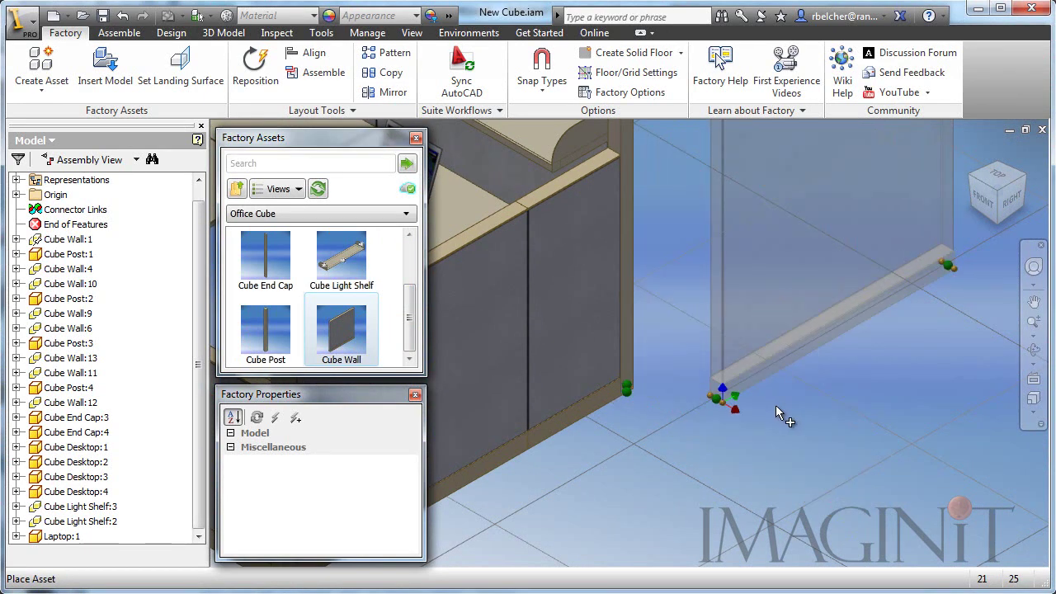
# - Place Cube Walls at two connectors and finish the placement
pyautogui.click(658, 427)
pyautogui.scroll(-4, 711, 501)
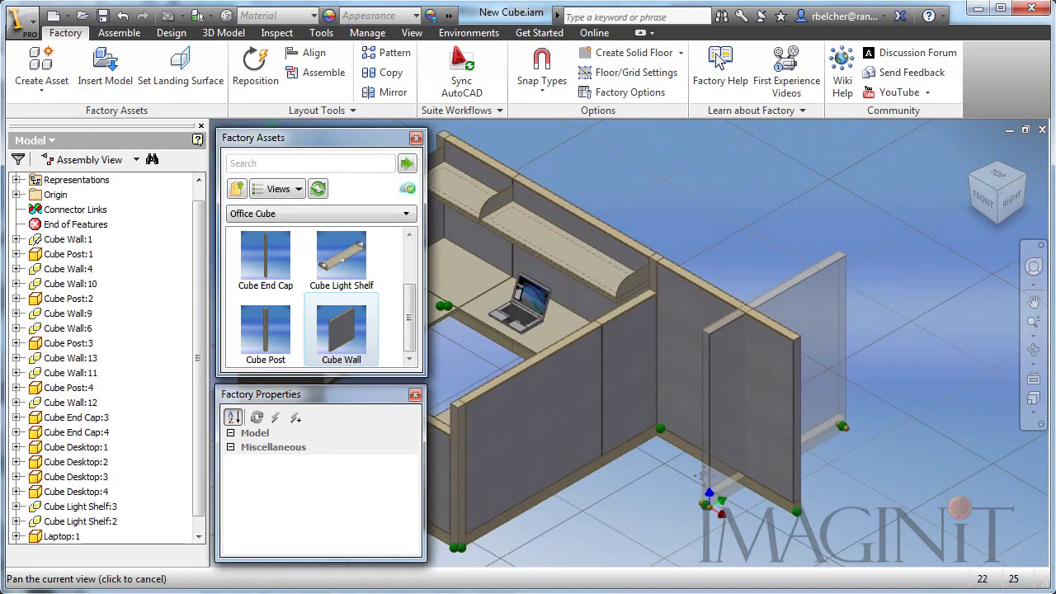
pyautogui.click(812, 469)
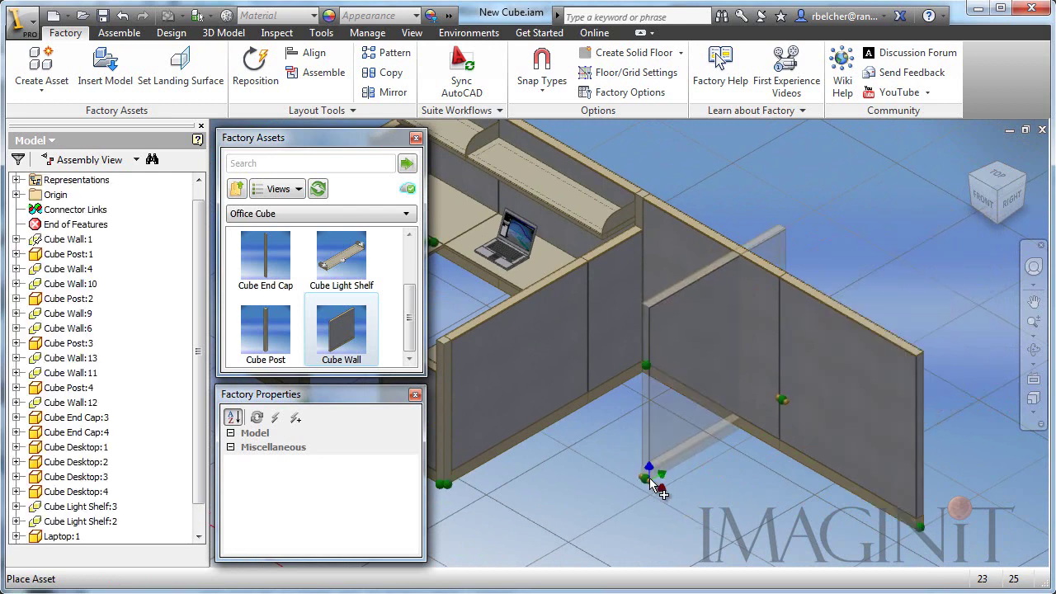
pyautogui.rightClick(652, 473)
pyautogui.click(666, 484)
pyautogui.scroll(2, 734, 495)
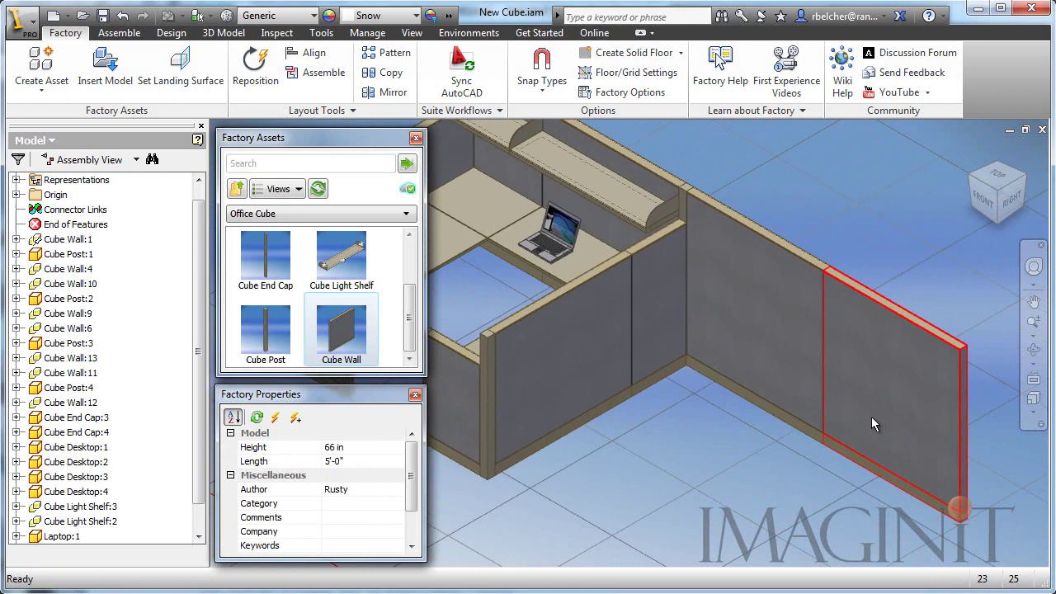
# - Set the new wall's Length to 30 in
pyautogui.click(352, 450)
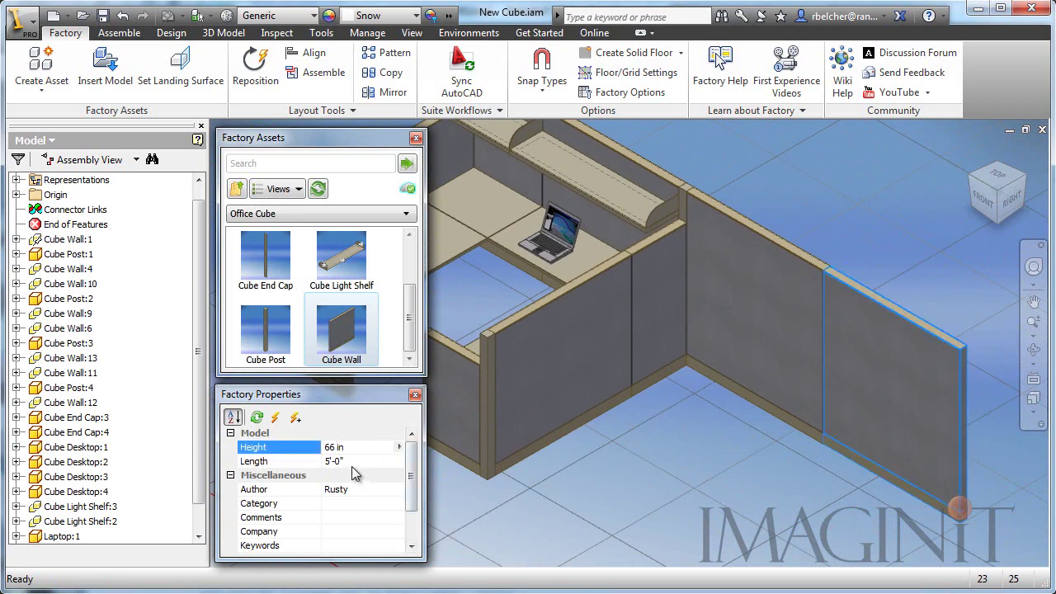
pyautogui.click(354, 462)
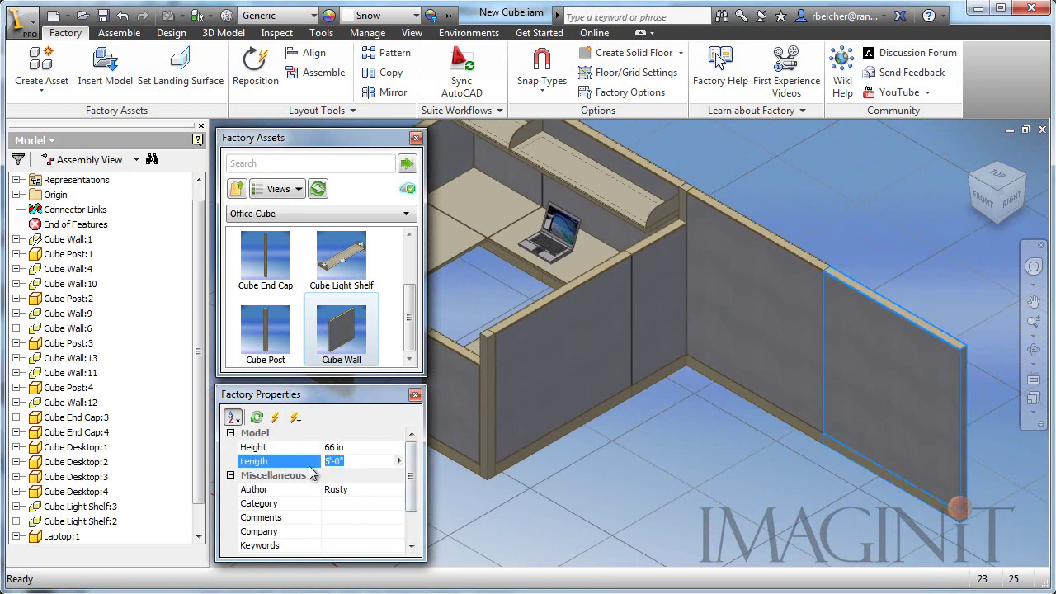
pyautogui.write('30')
pyautogui.press('Return')
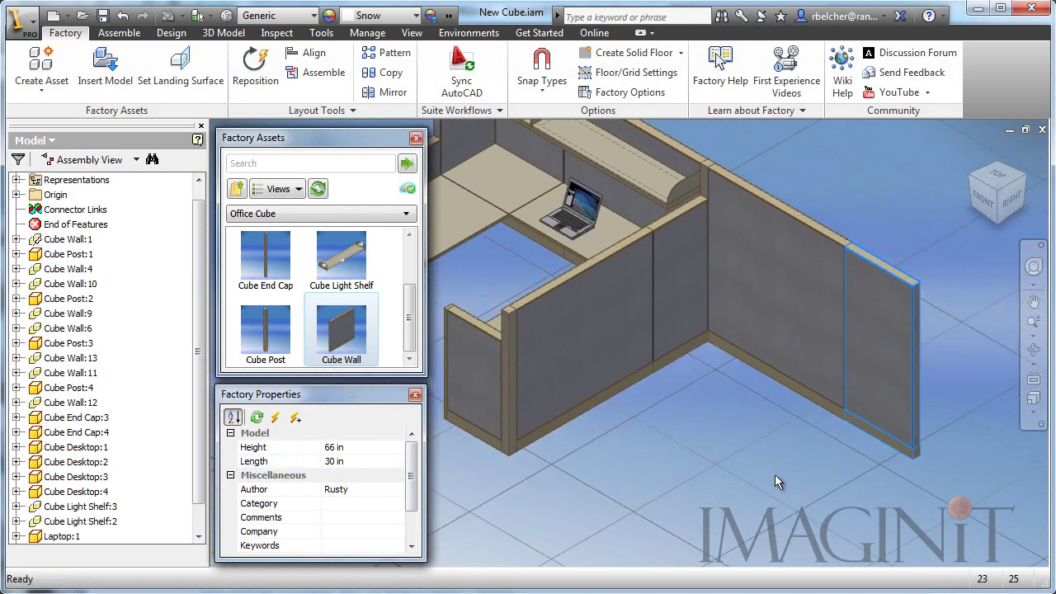
# - Drag a Cube Post asset to the free end of the 30 in wall
pyautogui.click(775, 474)
pyautogui.moveTo(270, 338); pyautogui.dragTo(681, 441)
pyautogui.scroll(4, 930, 495)
pyautogui.scroll(2, 754, 472)
# - Drop the Cube Post at the wall corner and set its Height to 66 in
pyautogui.rightClick(811, 402)
pyautogui.press('Escape')
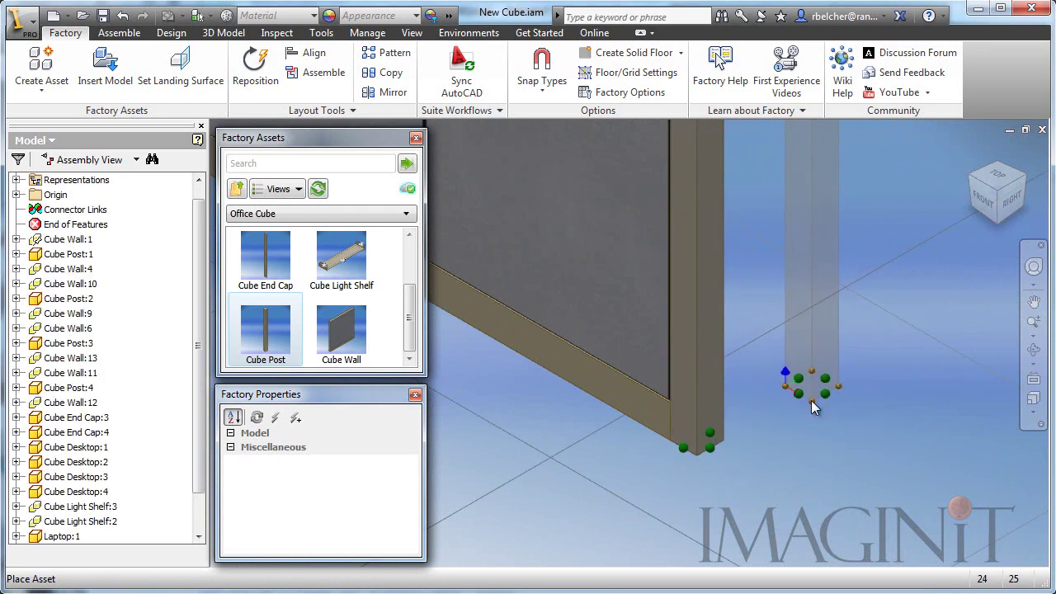
pyautogui.scroll(-5, 811, 400)
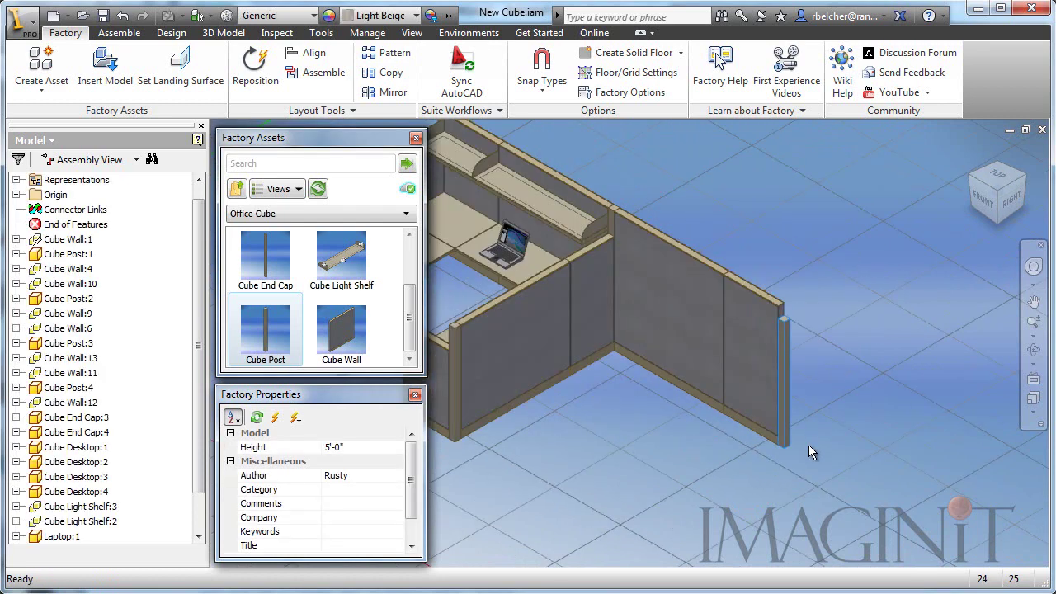
pyautogui.click(334, 449)
pyautogui.write('66 in')
pyautogui.press('Return')
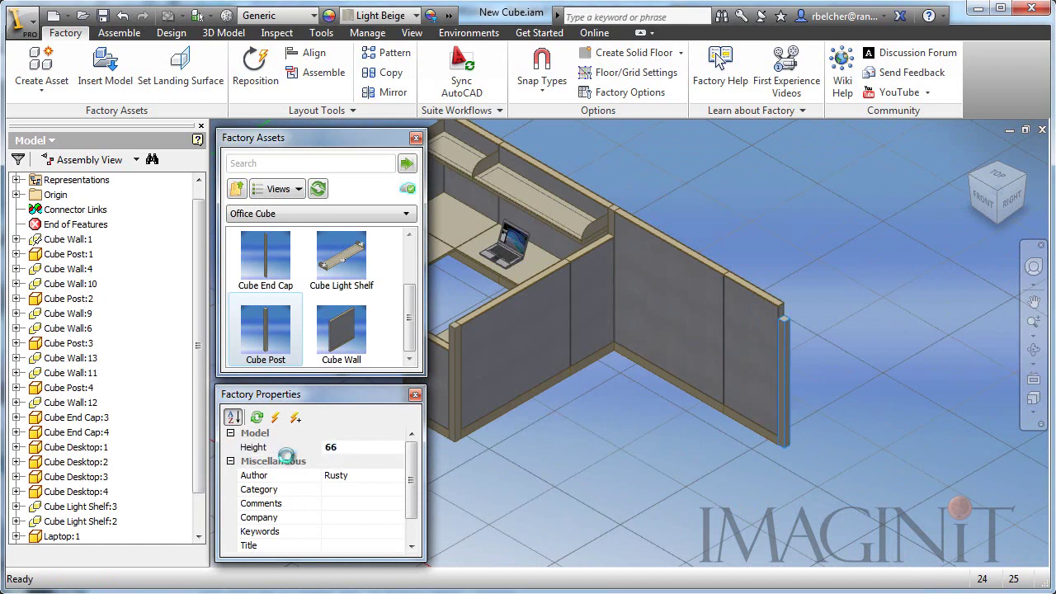
# - Pan to the cubicle's open end and drag in a new Cube Wall
pyautogui.click(696, 413)
pyautogui.moveTo(688, 467); pyautogui.dragTo(724, 445, button='middle')
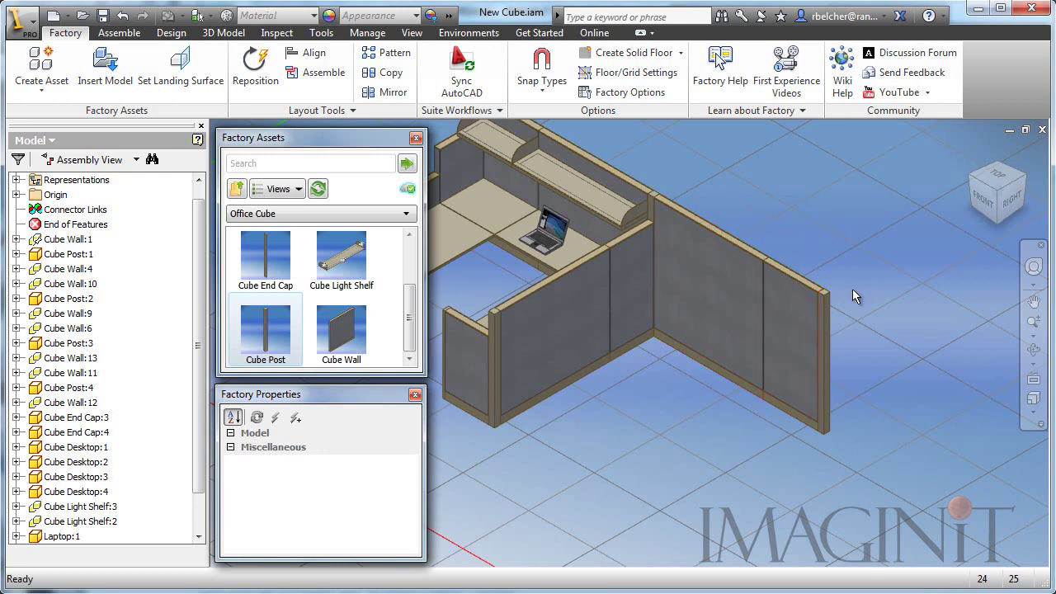
pyautogui.moveTo(704, 446); pyautogui.dragTo(679, 434, button='middle')
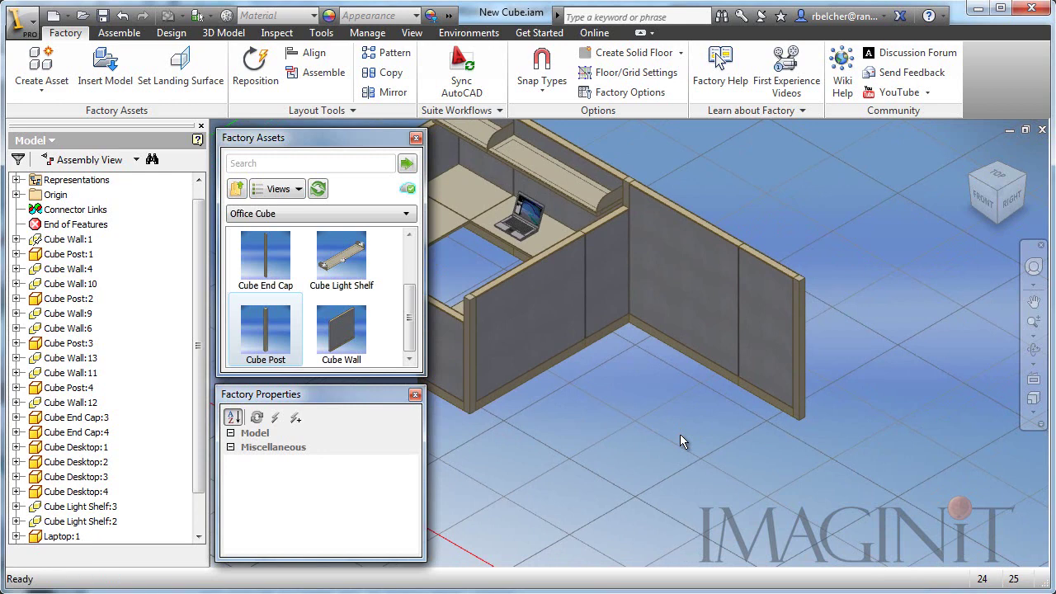
pyautogui.moveTo(341, 342); pyautogui.dragTo(673, 495)
# - Place the corner Cube Wall and set its Height to 54 and Length to 24 in
pyautogui.rightClick(860, 290)
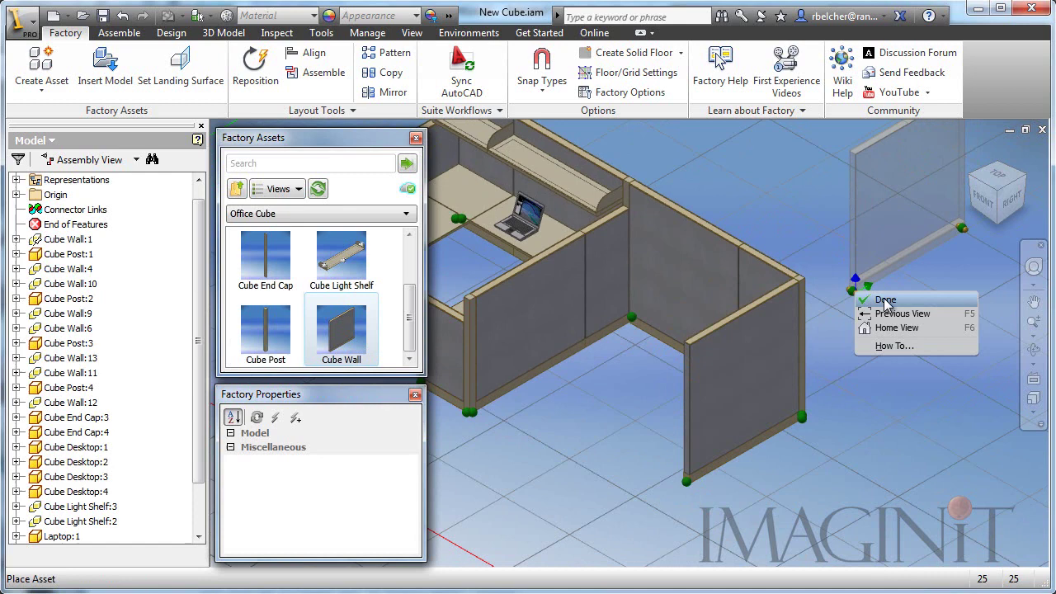
pyautogui.click(879, 299)
pyautogui.click(741, 369)
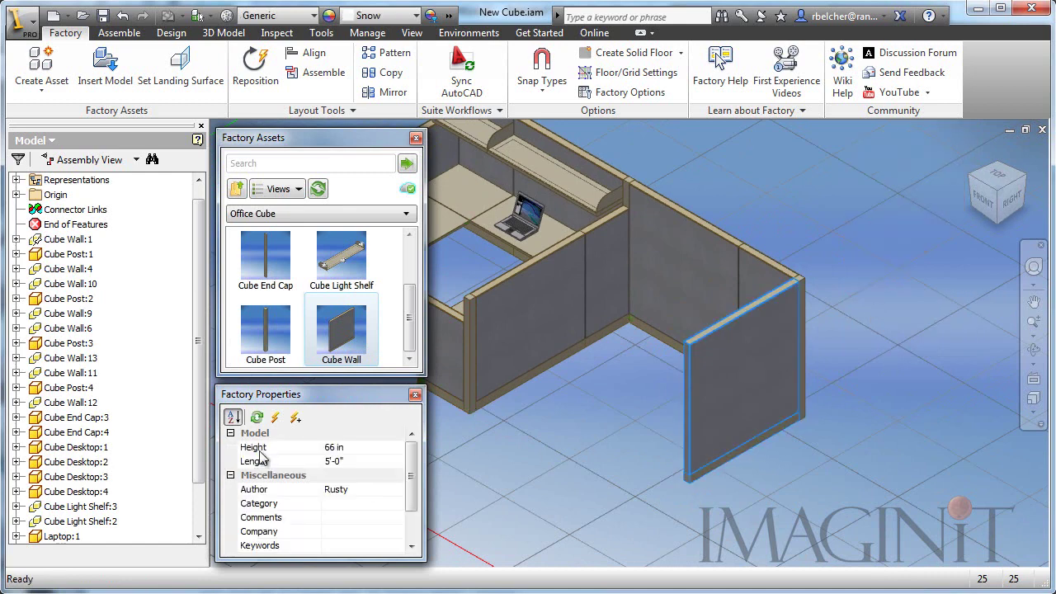
pyautogui.click(335, 449)
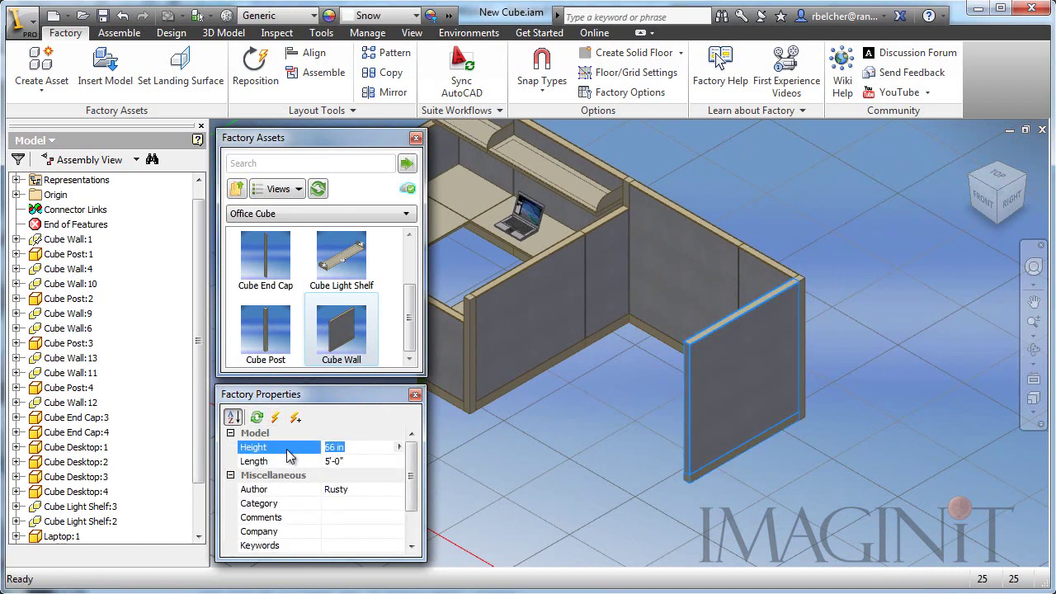
pyautogui.write('54')
pyautogui.click(346, 462)
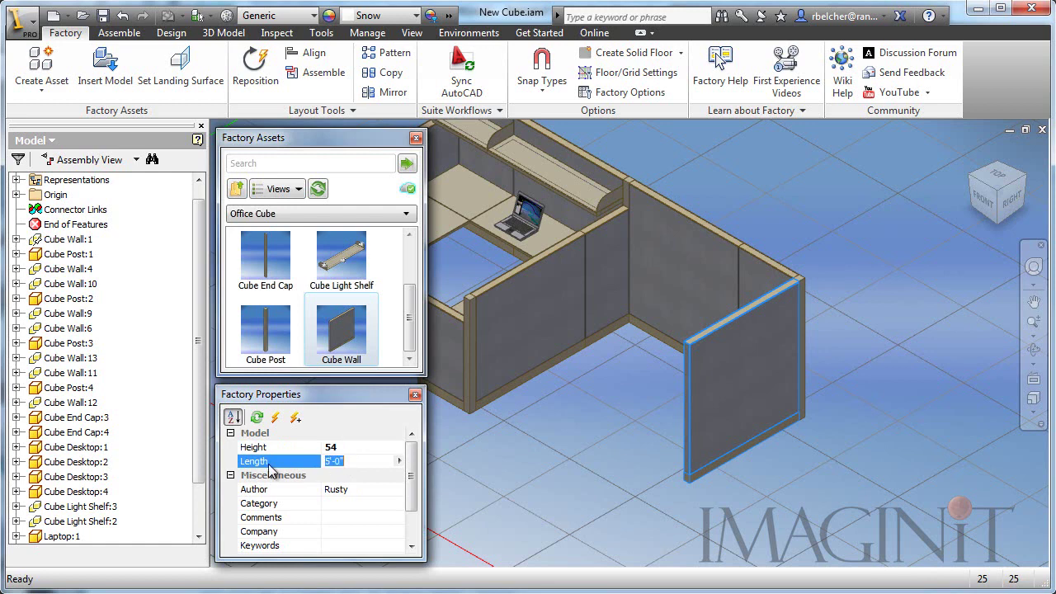
pyautogui.write('24')
pyautogui.press('Return')
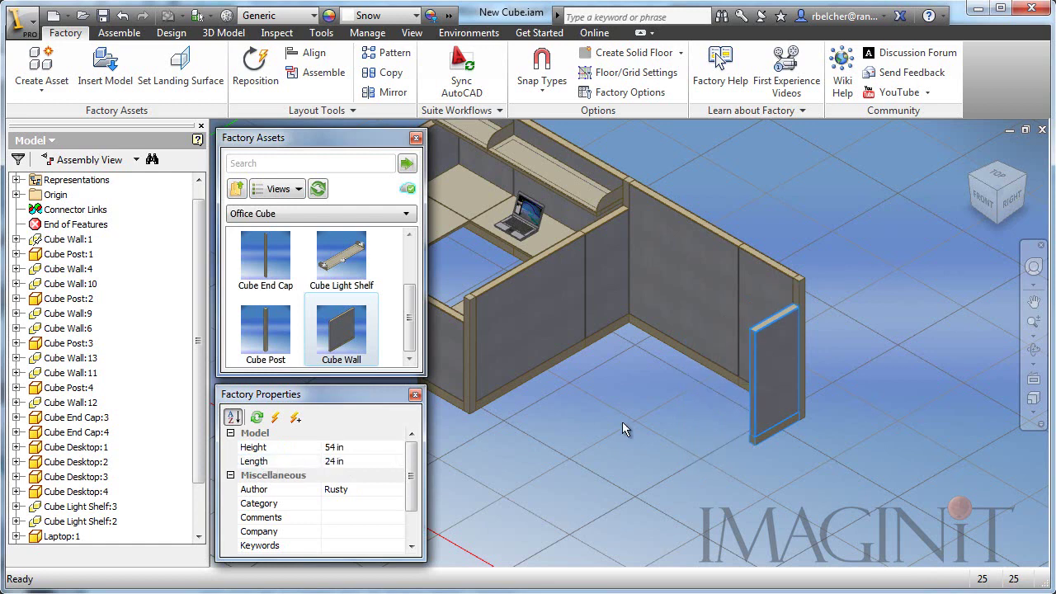
# - Add another Cube Wall at the cubicle front and set its Height to 42 in
pyautogui.click(695, 450)
pyautogui.moveTo(695, 450); pyautogui.dragTo(668, 409, button='middle')
pyautogui.moveTo(369, 342); pyautogui.dragTo(631, 479)
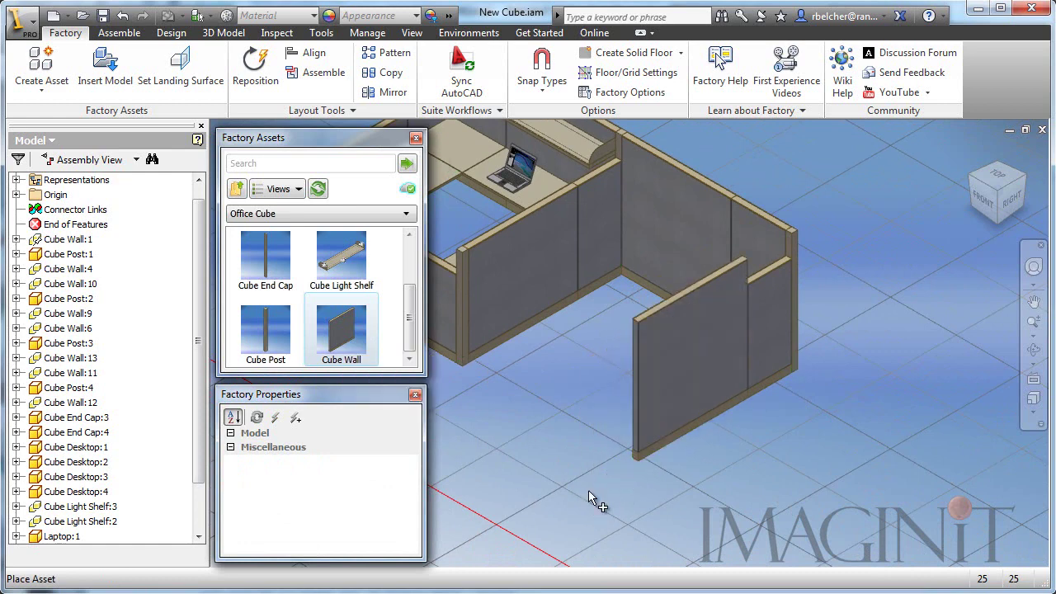
pyautogui.rightClick(505, 441)
pyautogui.click(534, 452)
pyautogui.click(664, 388)
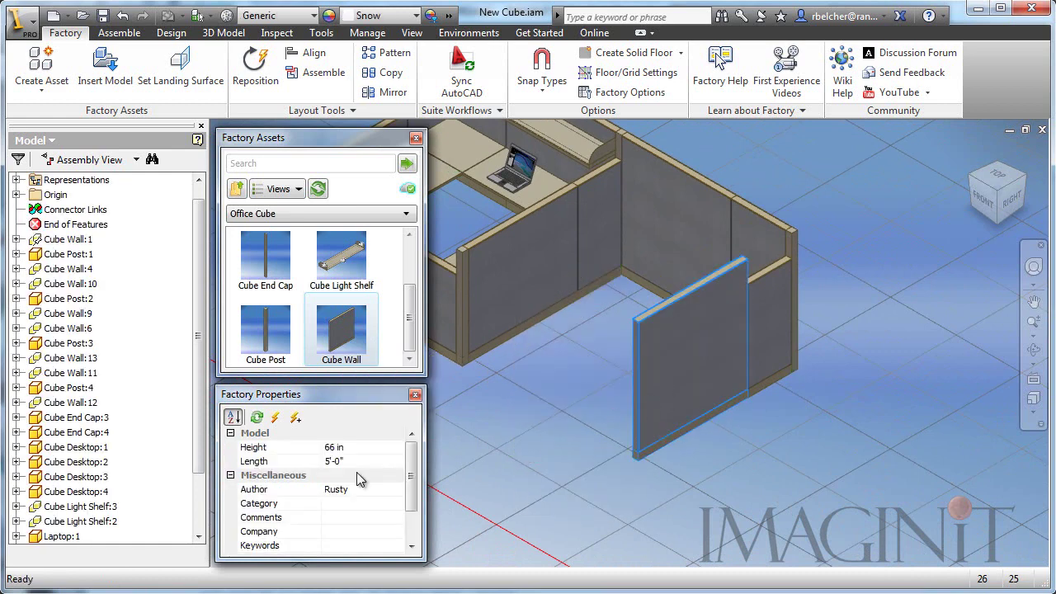
pyautogui.click(338, 447)
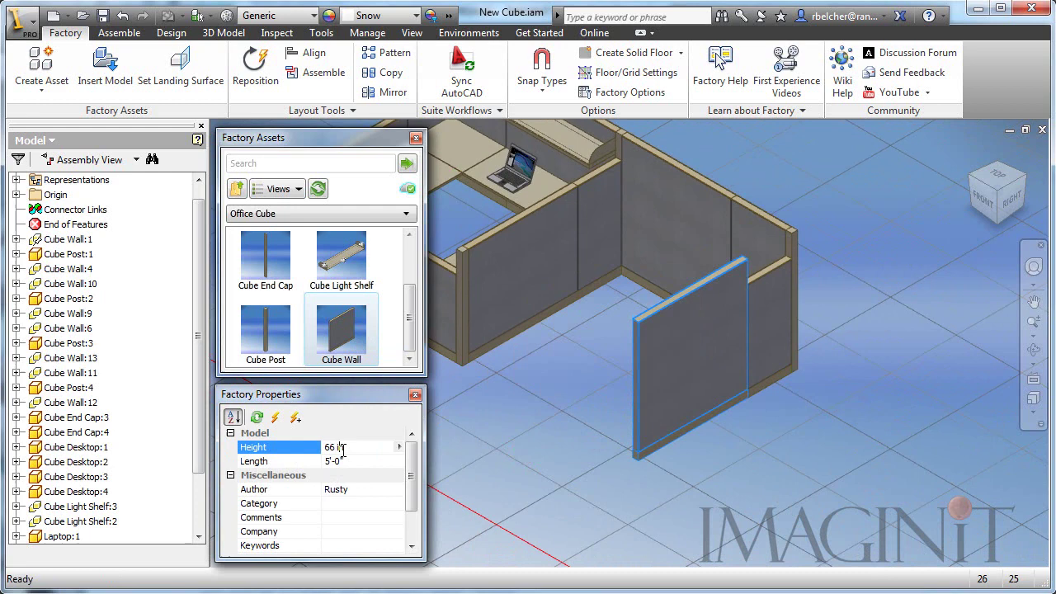
pyautogui.write('42')
pyautogui.press('Return')
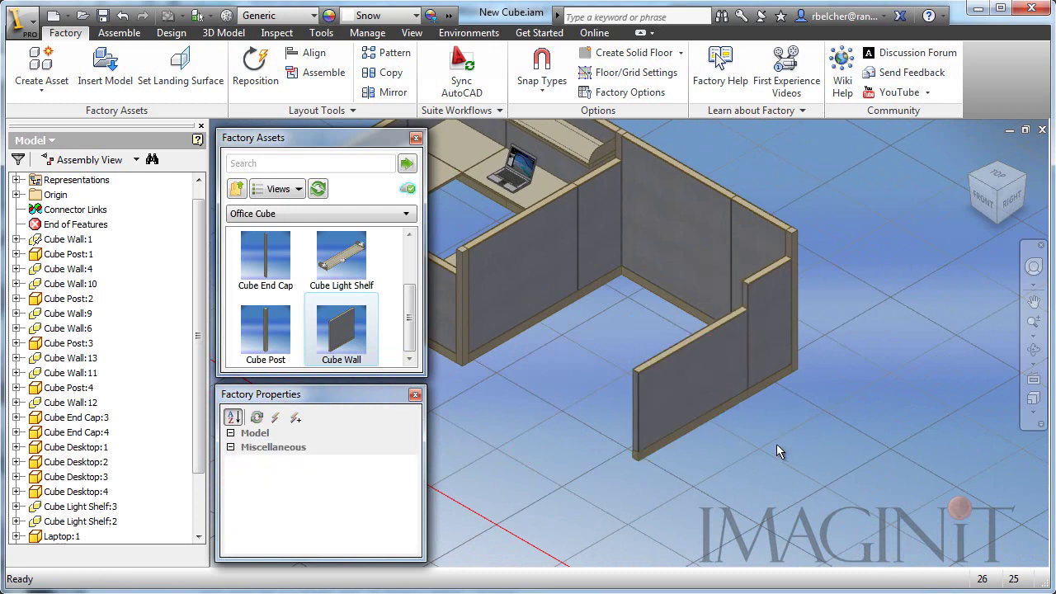
# - Pan the view to recentre the cubicle and its left front side
pyautogui.moveTo(777, 444); pyautogui.dragTo(821, 423, button='middle')
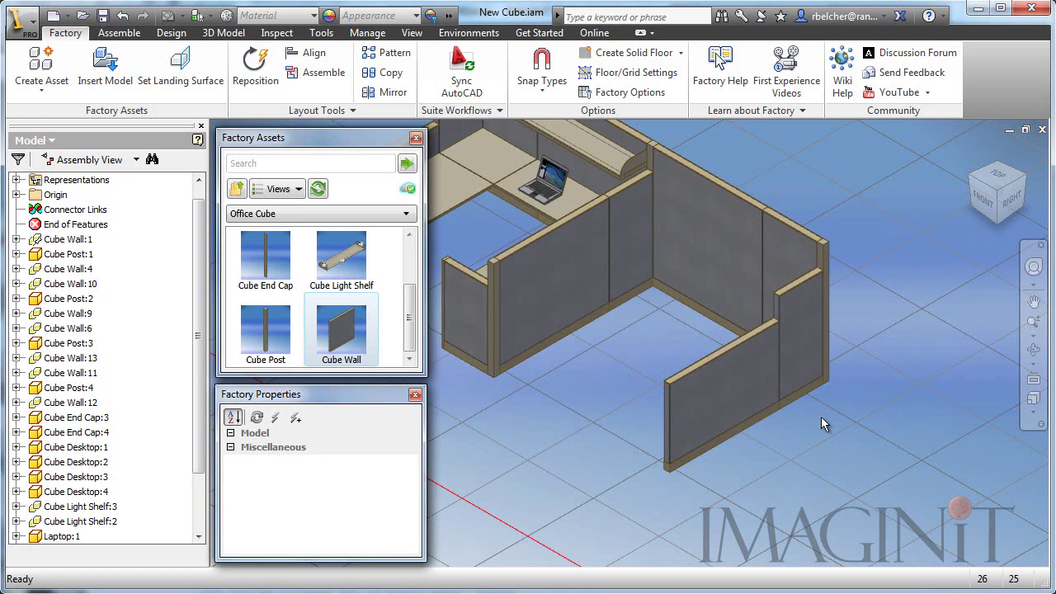
pyautogui.moveTo(691, 468); pyautogui.dragTo(745, 501, button='middle')
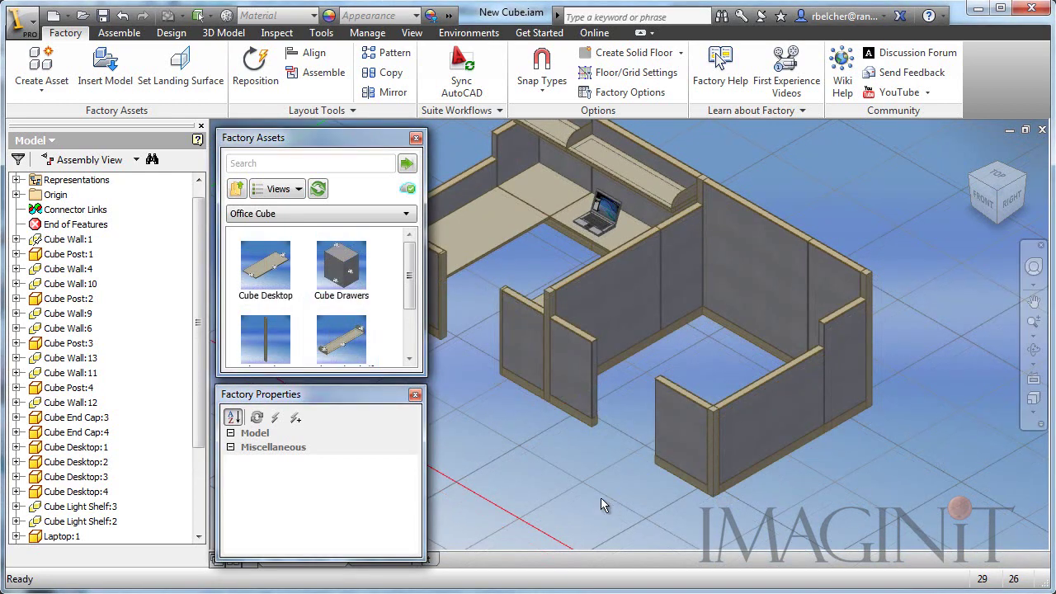
pyautogui.moveTo(275, 280)
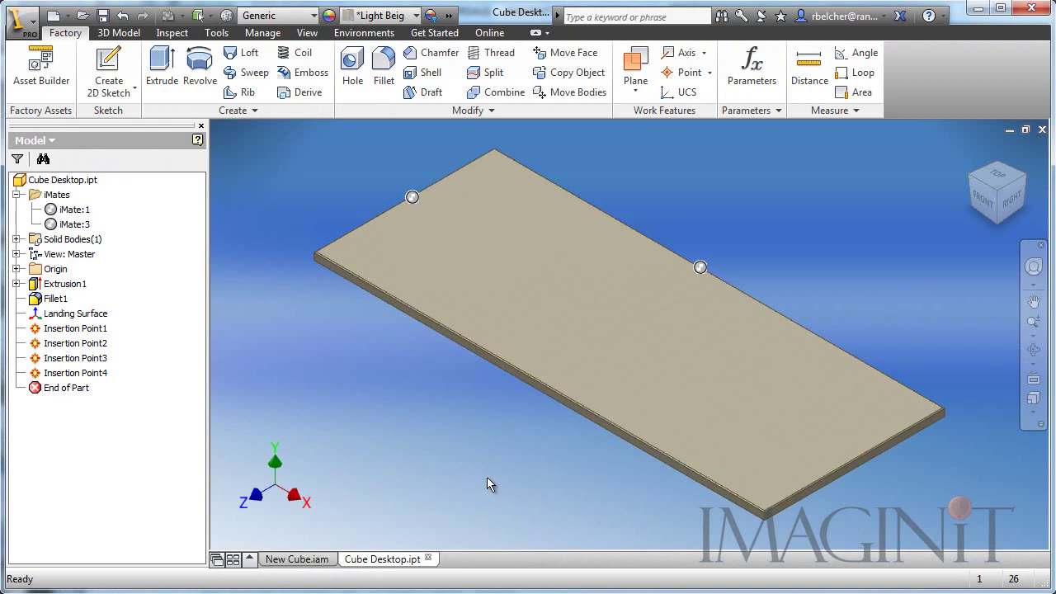
# - Pan and zoom in on the front edge of the Cube Desktop slab
pyautogui.moveTo(896, 515); pyautogui.dragTo(788, 463, button='middle')
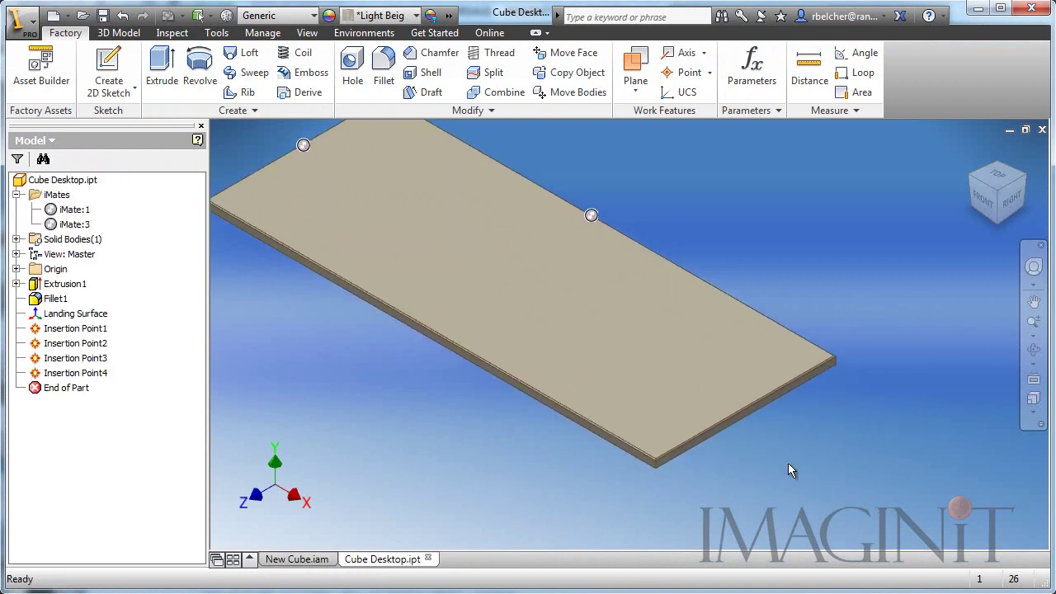
pyautogui.scroll(-3, 775, 451)
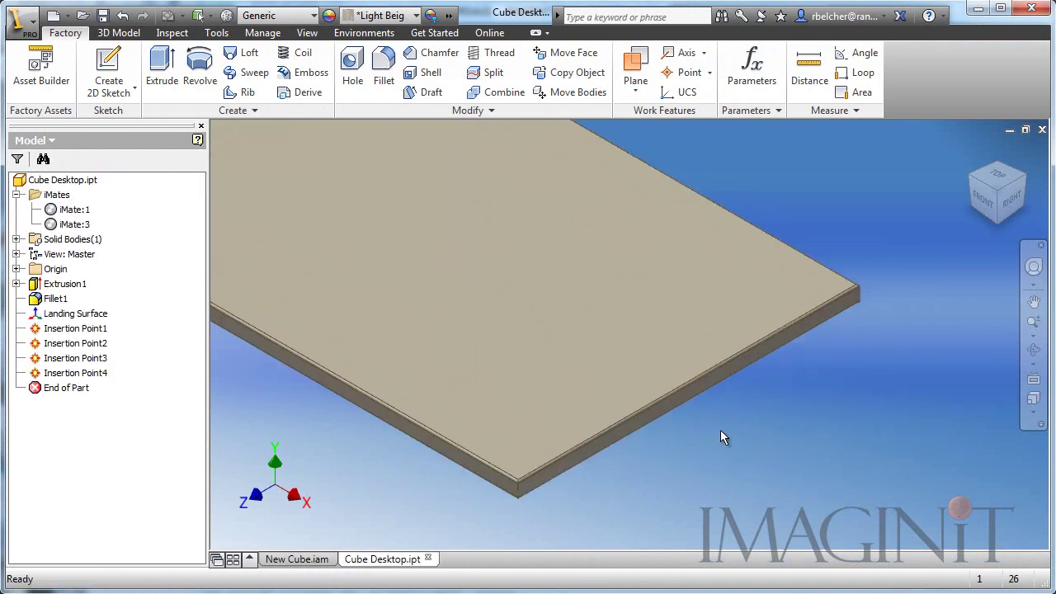
pyautogui.scroll(-2, 721, 430)
pyautogui.moveTo(702, 420); pyautogui.dragTo(731, 276, button='middle')
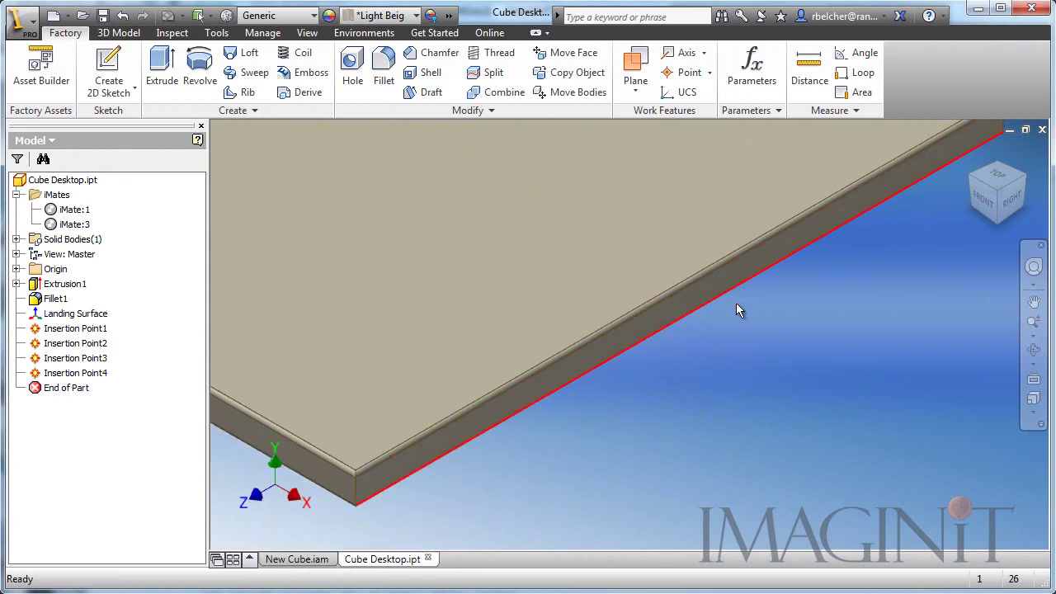
# - Create a Mate iMate (iMate:4) on the desktop's long front edge, then zoom all
pyautogui.click(264, 33)
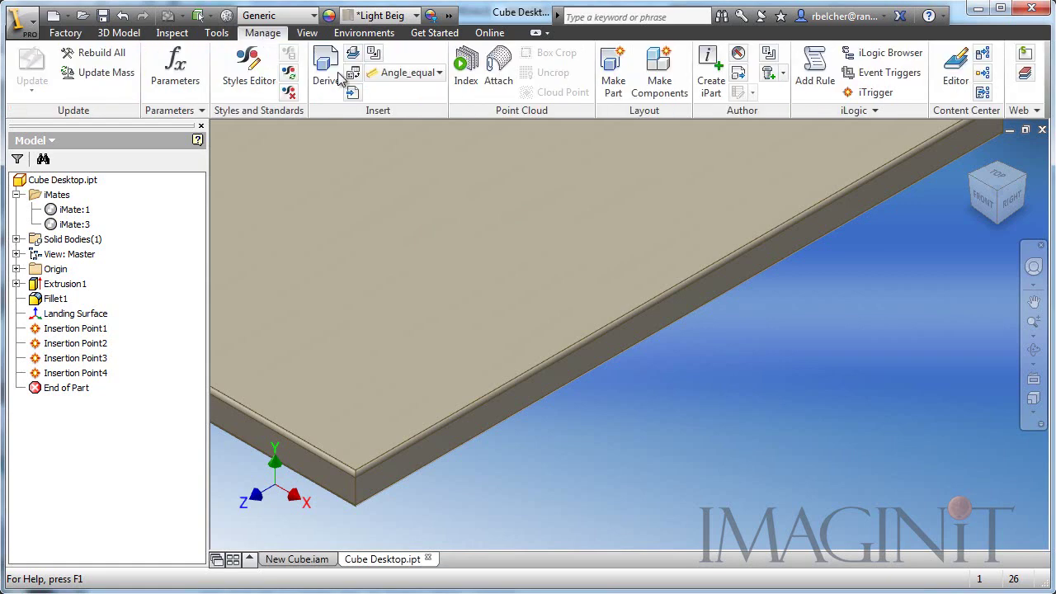
pyautogui.click(738, 55)
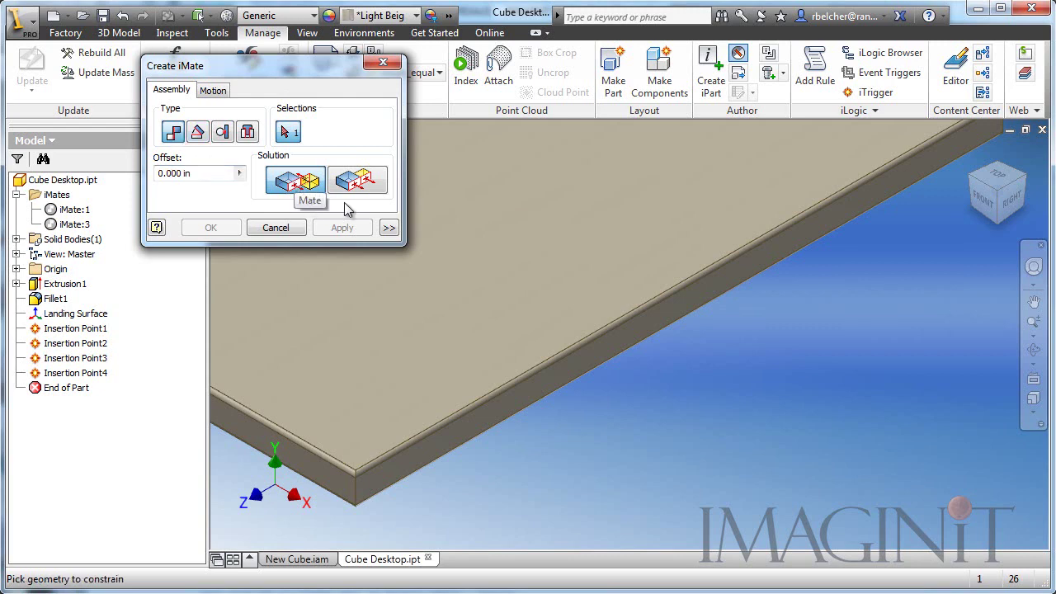
pyautogui.click(754, 274)
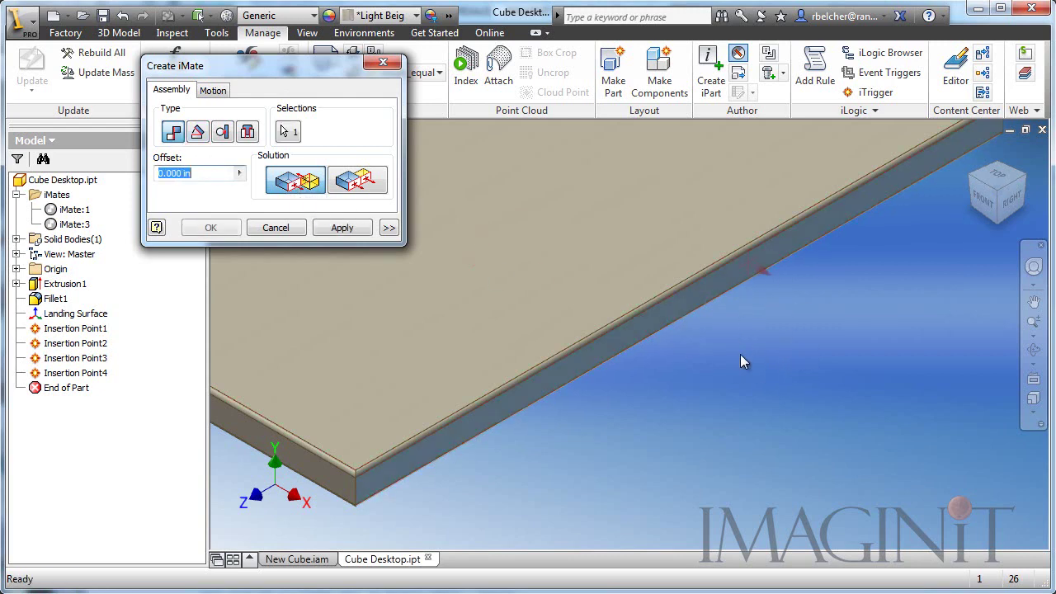
pyautogui.click(213, 229)
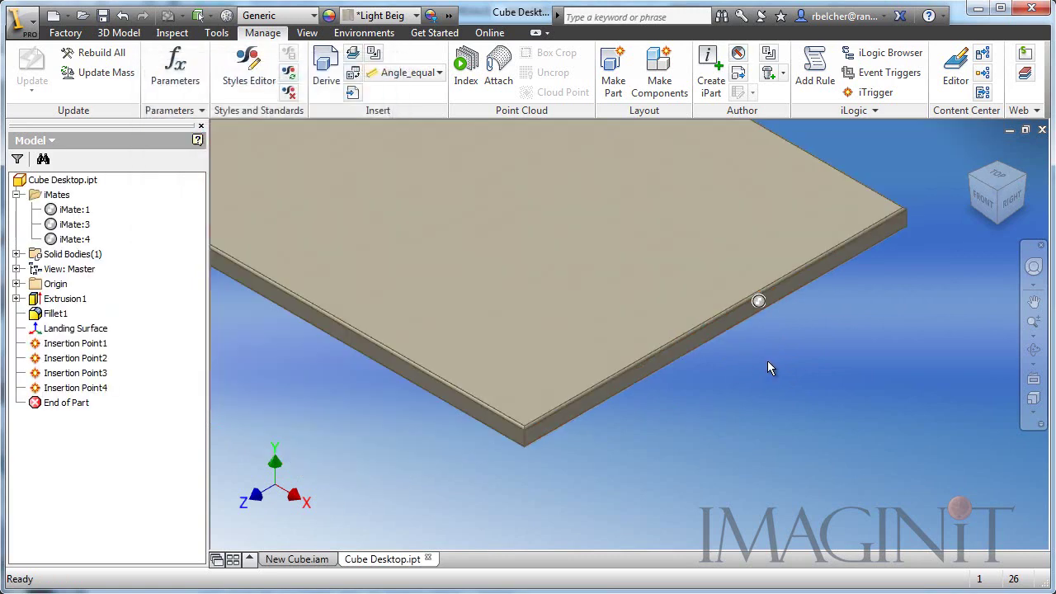
pyautogui.press('Home')
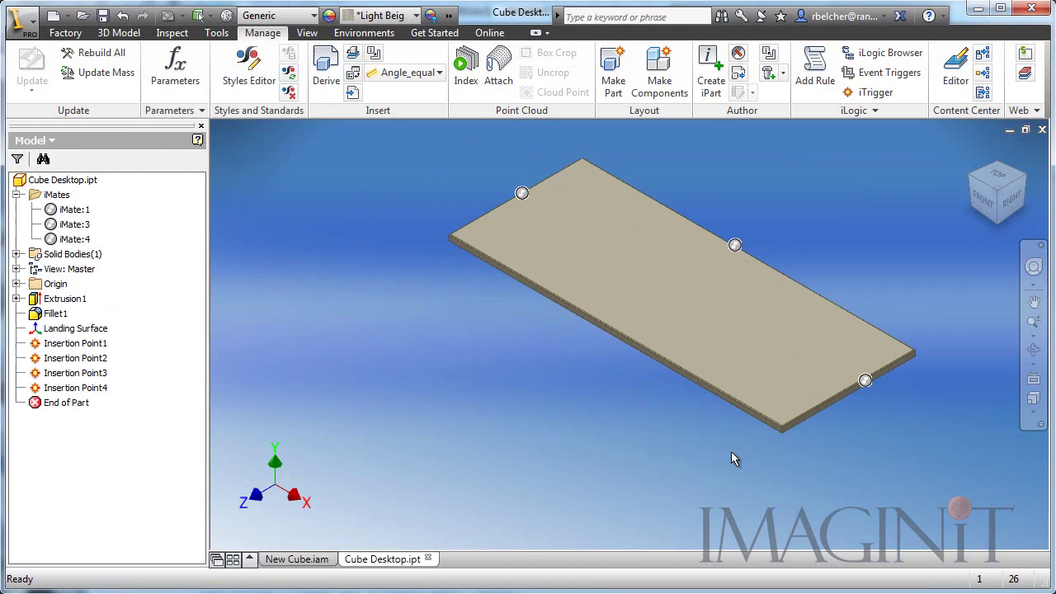
# - Reopen Asset Builder on Cube Desktop, review its -27.5 in landing surface offset, and finish the asset
pyautogui.click(363, 33)
pyautogui.click(39, 66)
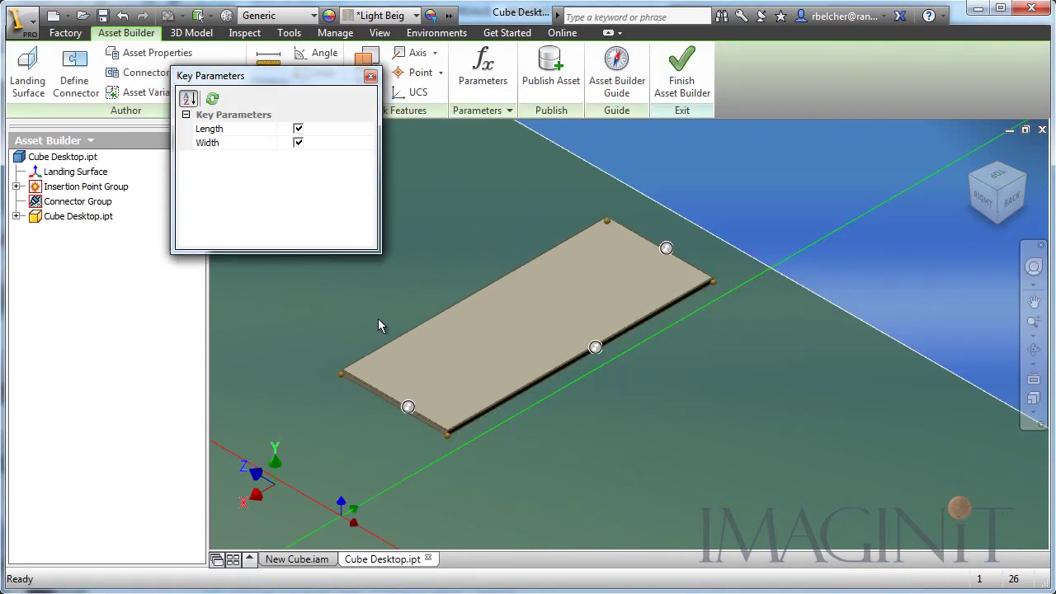
pyautogui.moveTo(377, 325); pyautogui.dragTo(408, 323, button='middle')
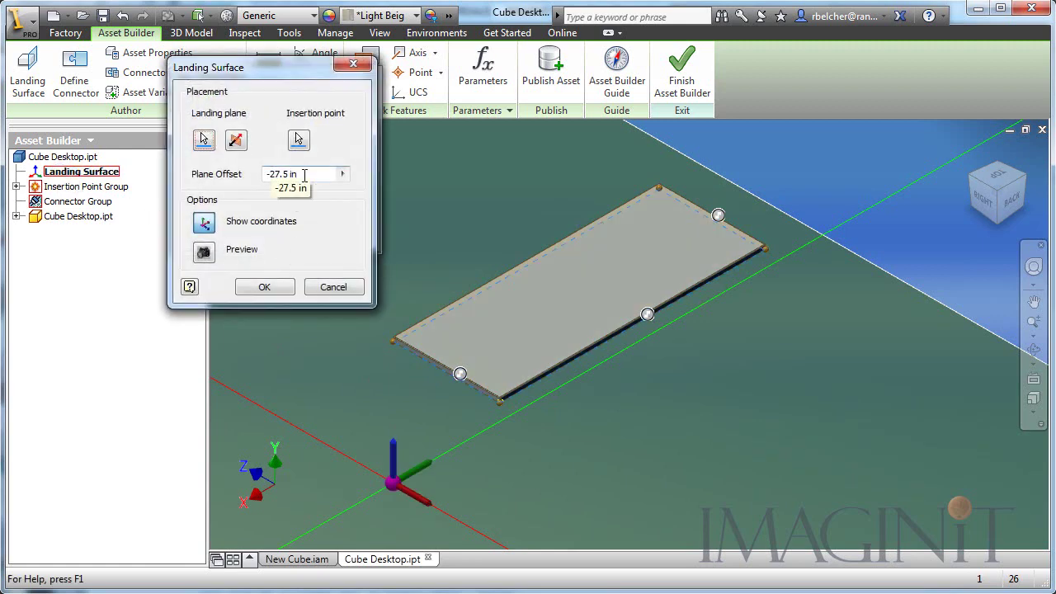
pyautogui.moveTo(305, 175); pyautogui.dragTo(245, 176)
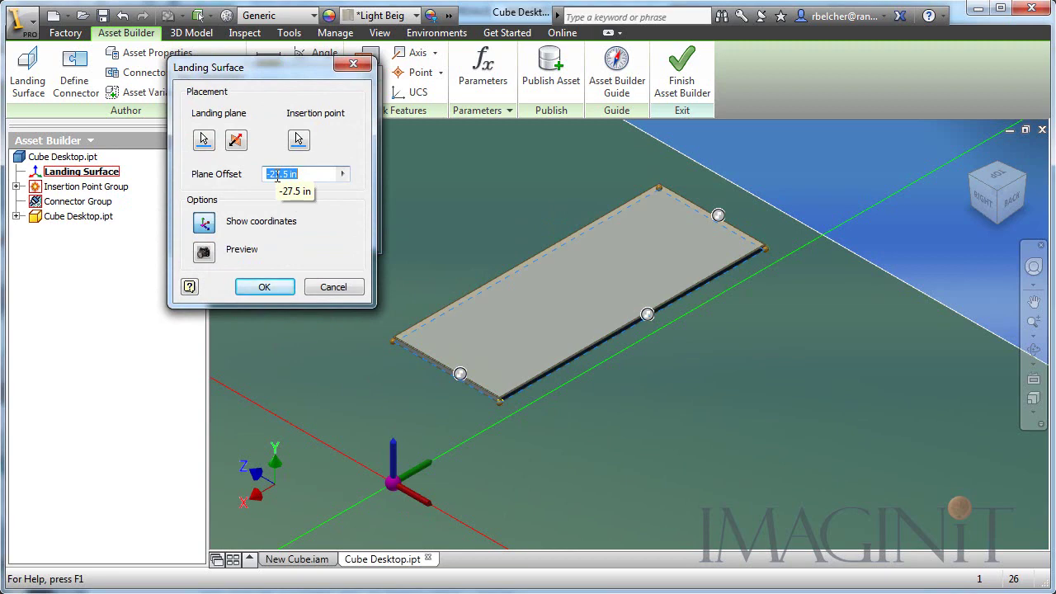
pyautogui.click(334, 289)
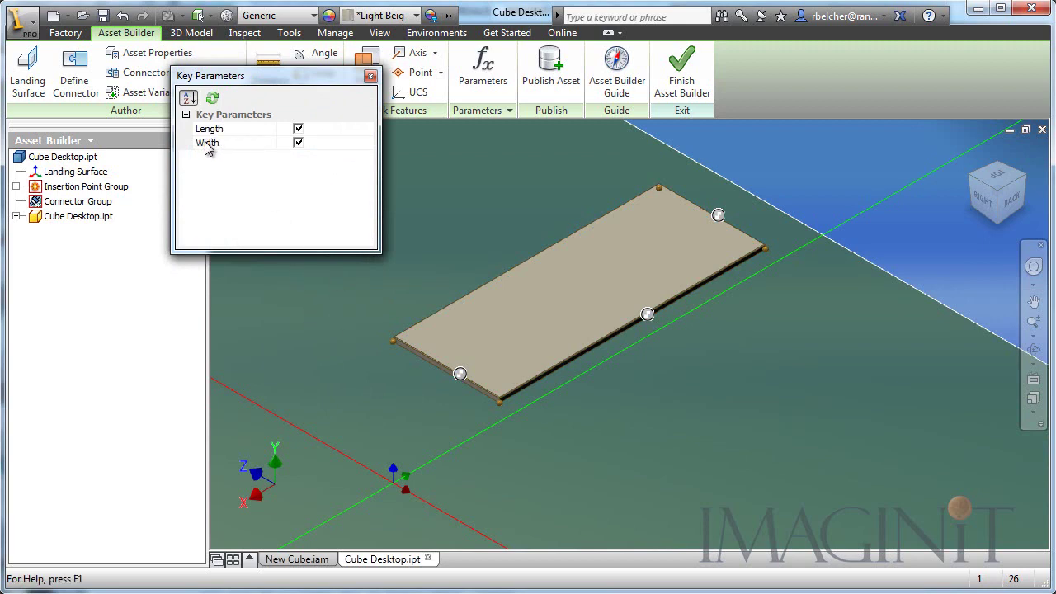
pyautogui.click(370, 76)
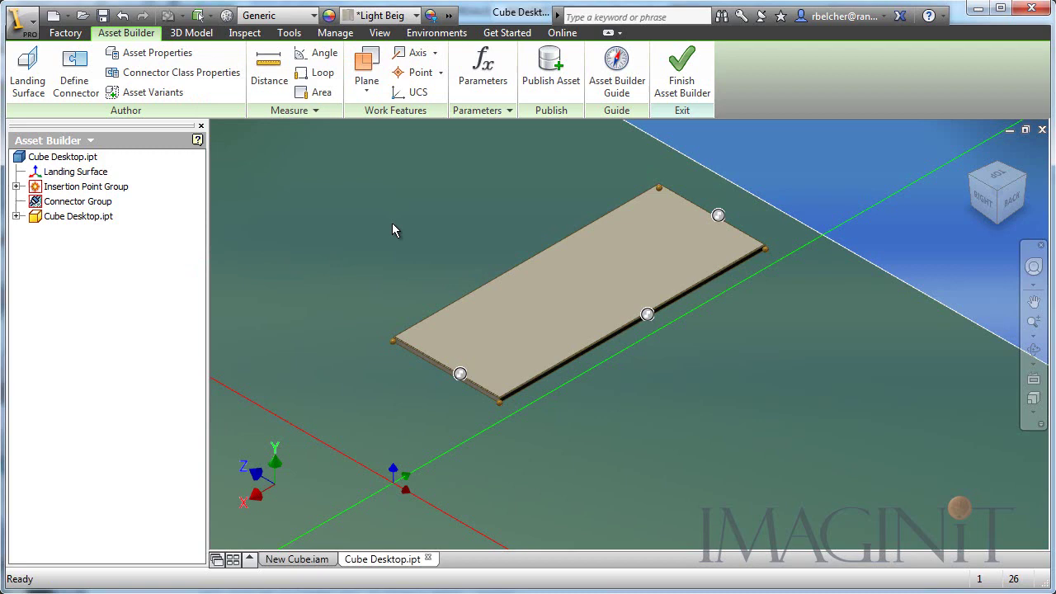
pyautogui.click(706, 97)
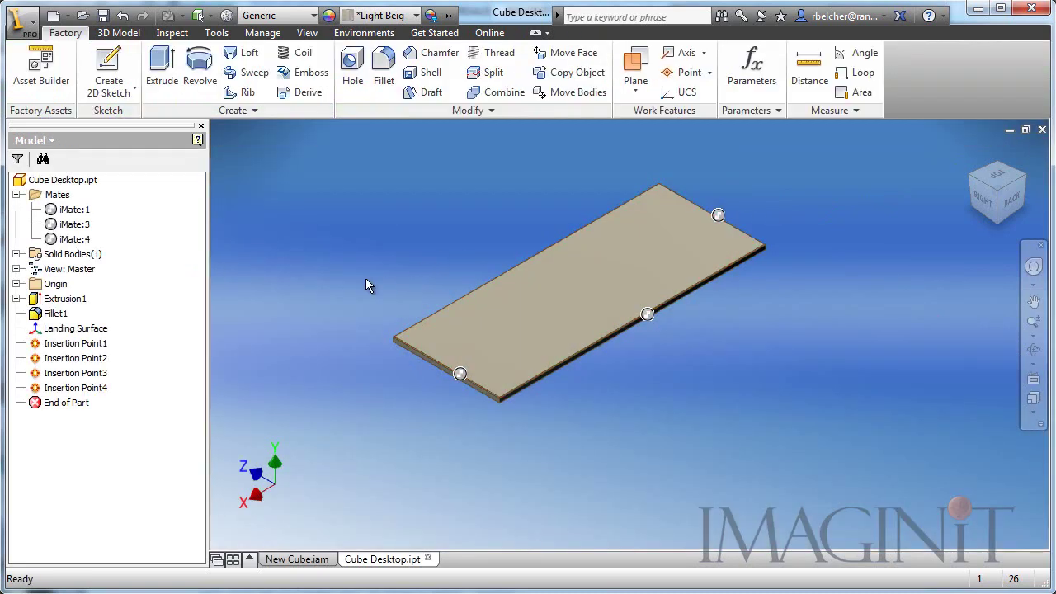
# - In New Cube.iam, place one rotated Cube Desktop on the floor in front of the cubicle
pyautogui.click(297, 559)
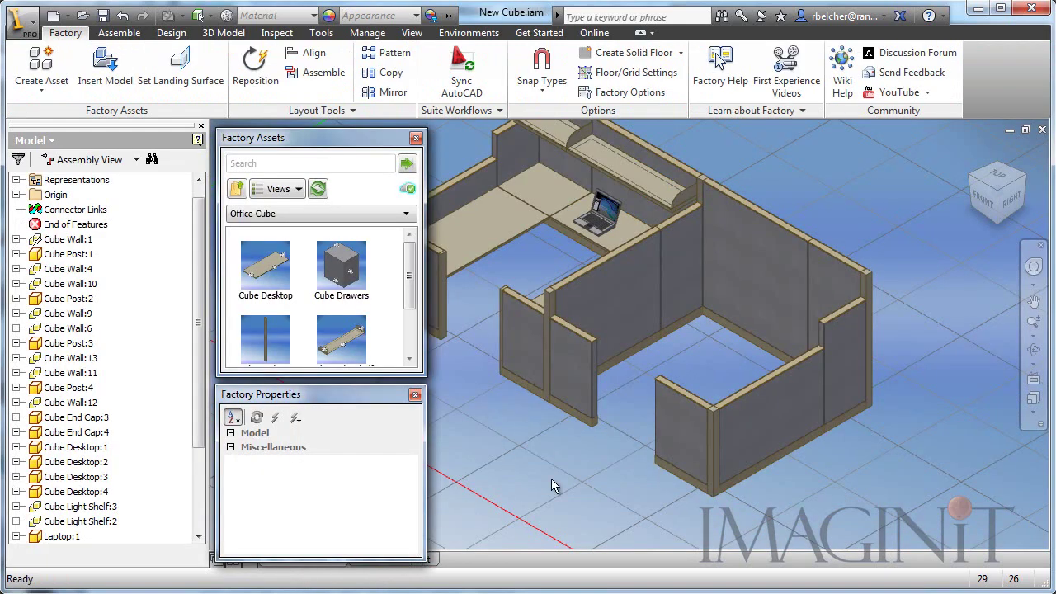
pyautogui.moveTo(551, 473); pyautogui.dragTo(587, 472, button='middle')
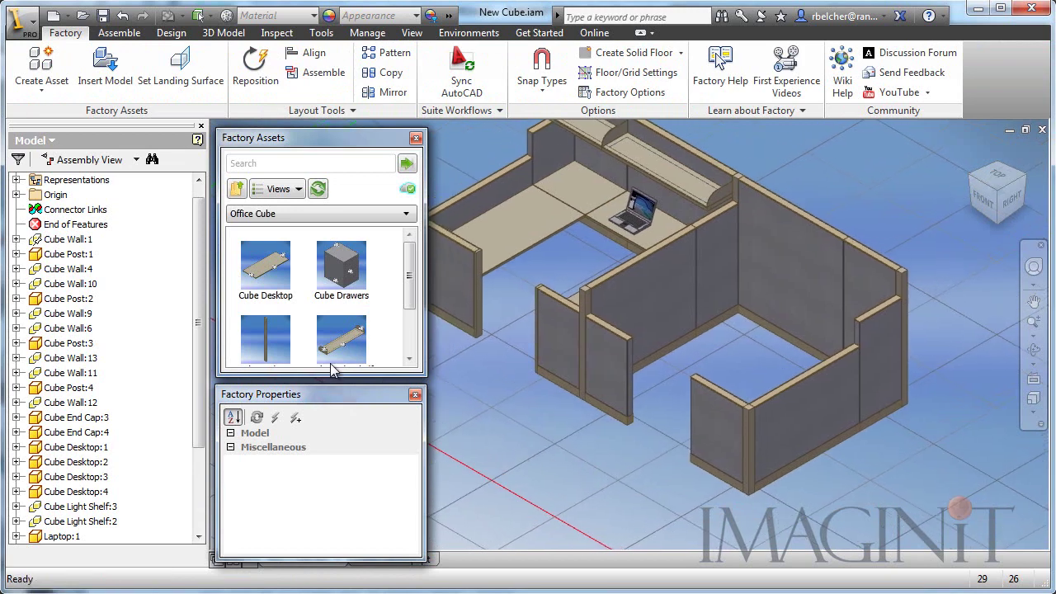
pyautogui.moveTo(264, 283); pyautogui.dragTo(541, 485)
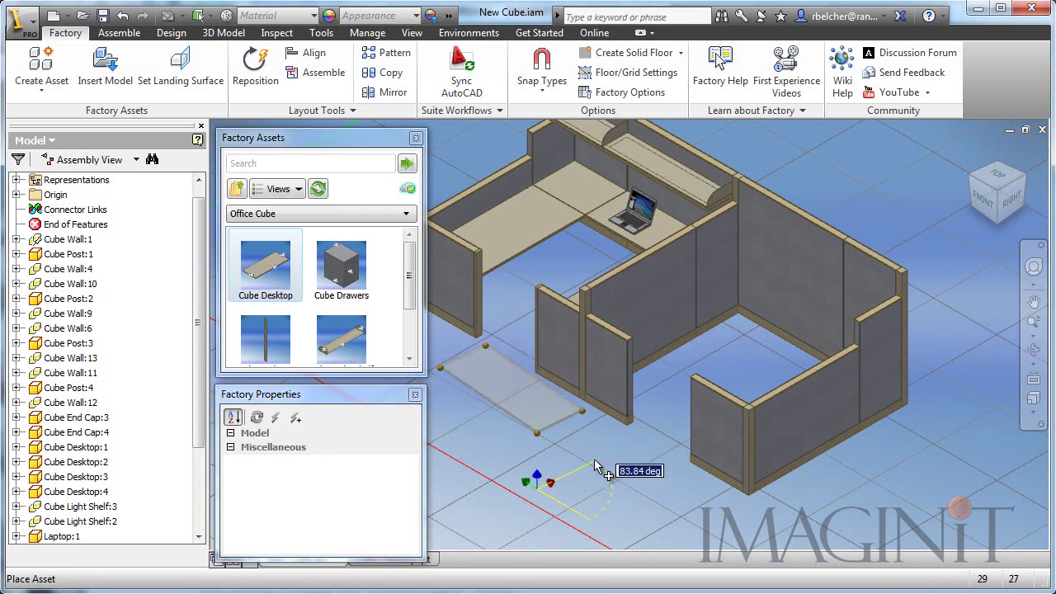
pyautogui.click(599, 466)
pyautogui.rightClick(606, 467)
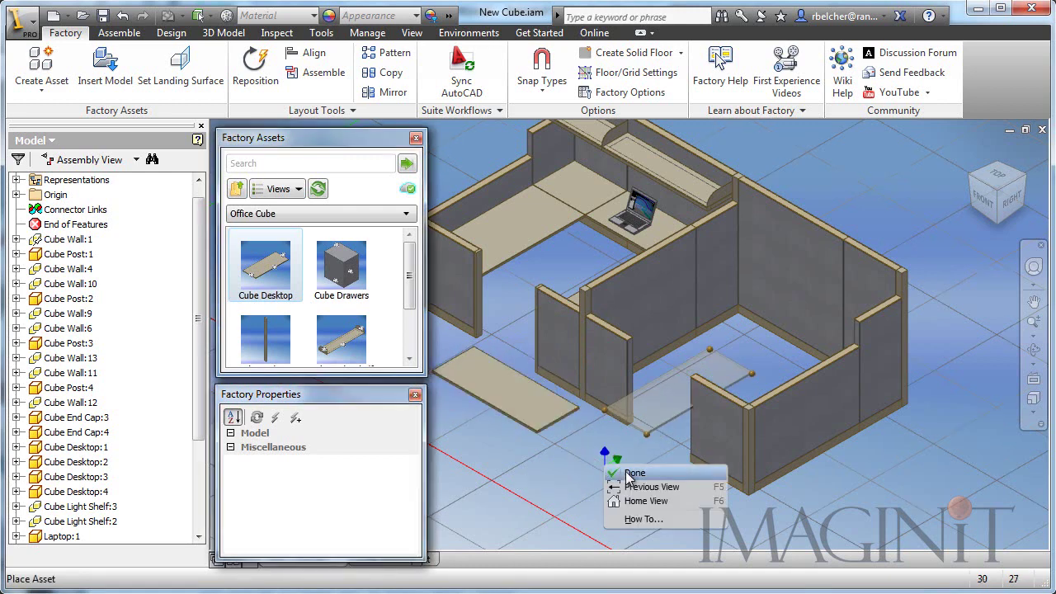
pyautogui.click(631, 473)
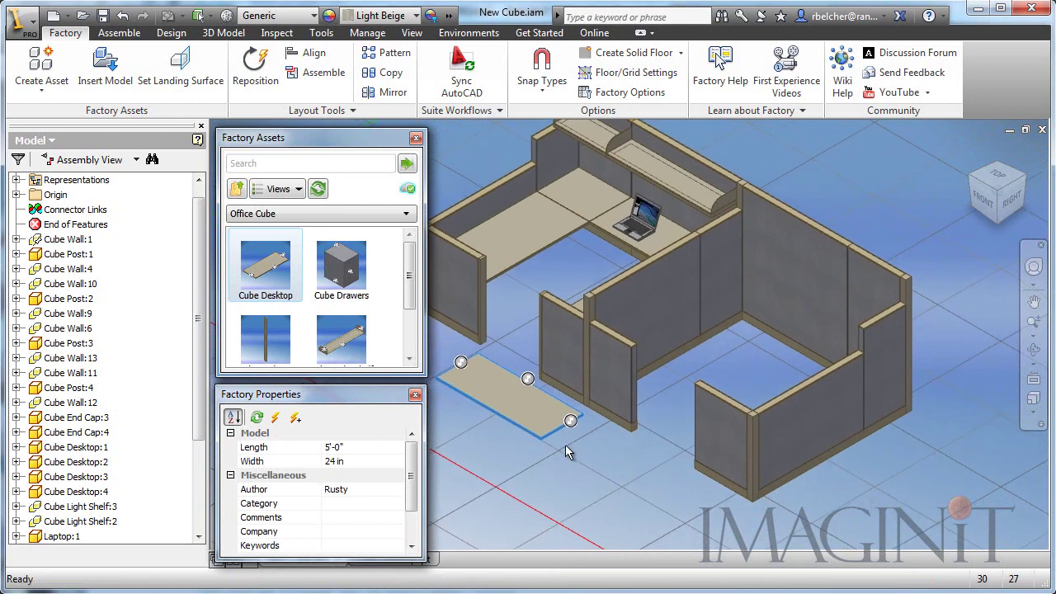
pyautogui.moveTo(622, 448); pyautogui.dragTo(617, 467, button='middle')
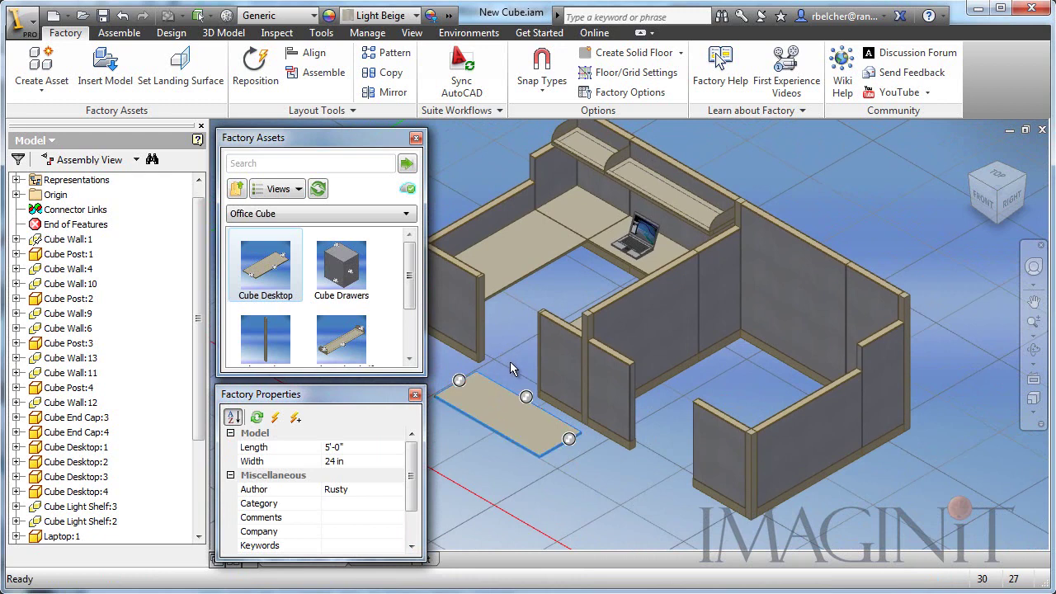
# - Alt-drag the new desktop into the right-hand cubicle and slide it along the wall
pyautogui.press('alt')
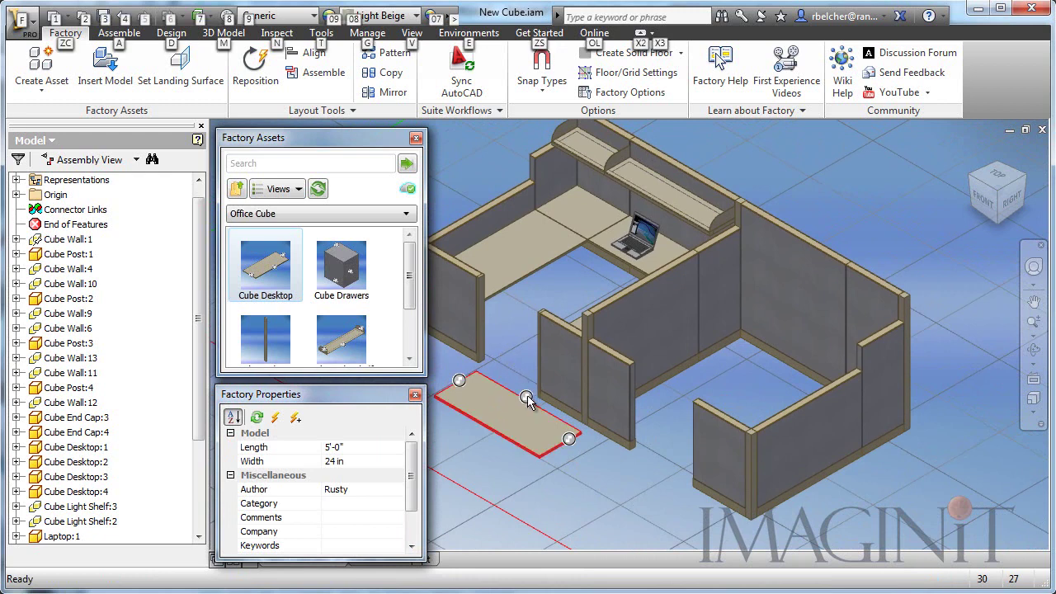
pyautogui.moveTo(528, 401); pyautogui.dragTo(813, 325)
pyautogui.press('alt')
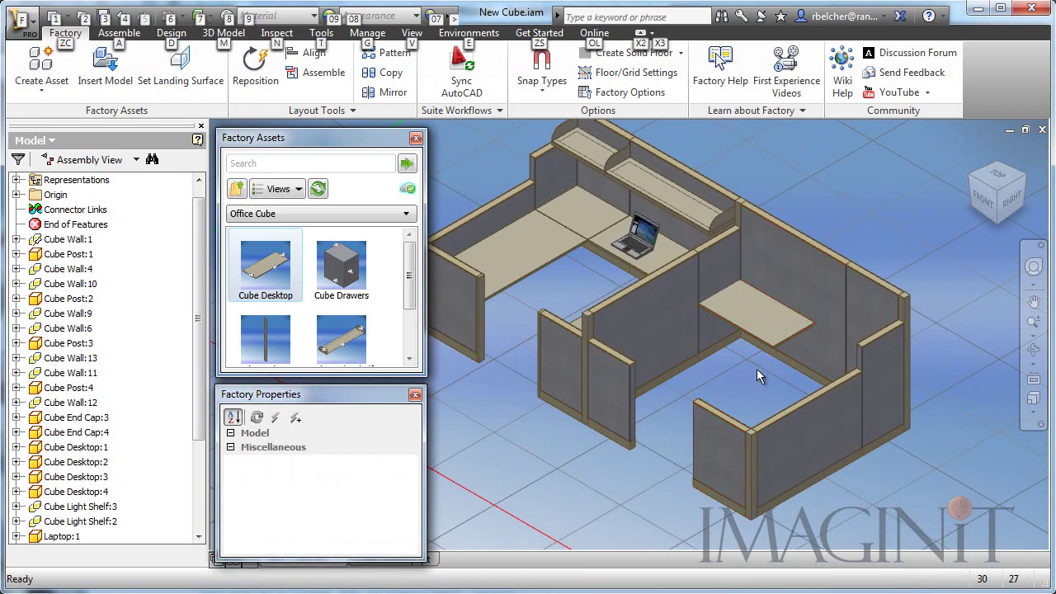
pyautogui.scroll(5, 756, 368)
pyautogui.moveTo(596, 311); pyautogui.dragTo(565, 397)
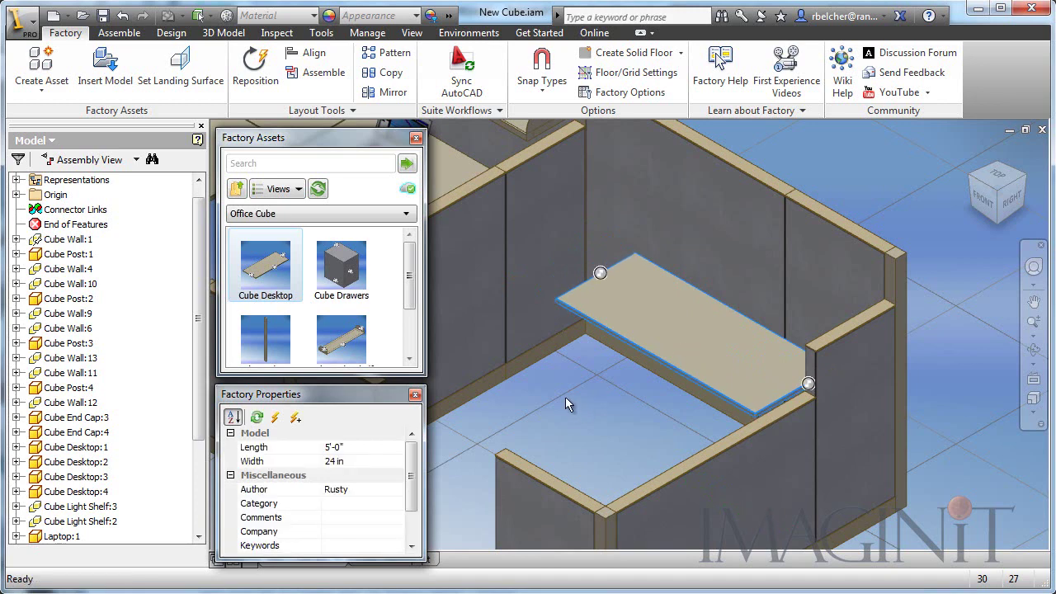
pyautogui.scroll(5, 660, 313)
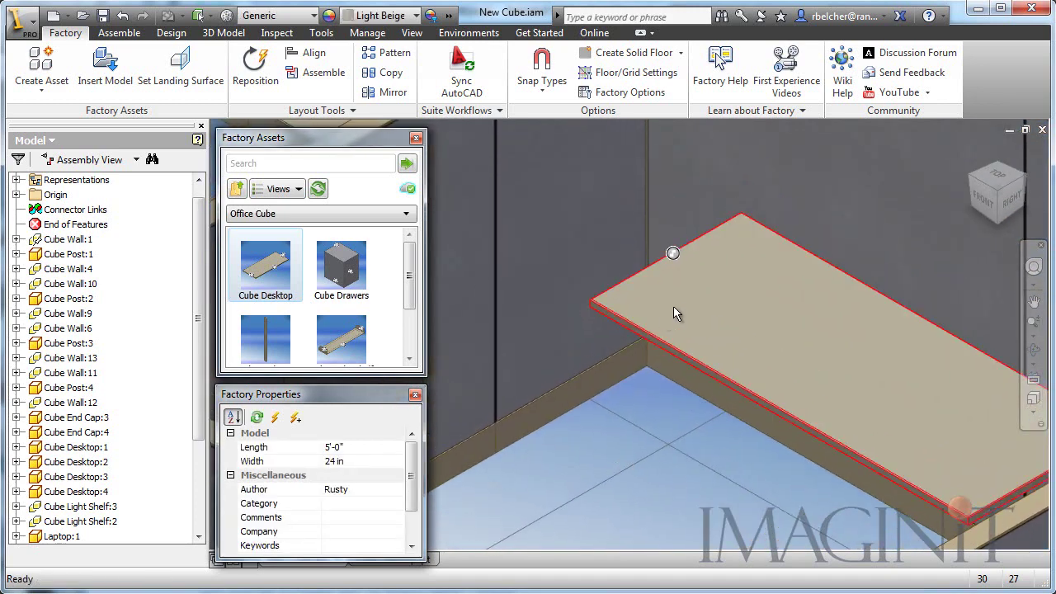
pyautogui.click(639, 412)
# - Alt-drag the desktop by its connection point so it snaps against the back wall
pyautogui.click(721, 311)
pyautogui.press('alt')
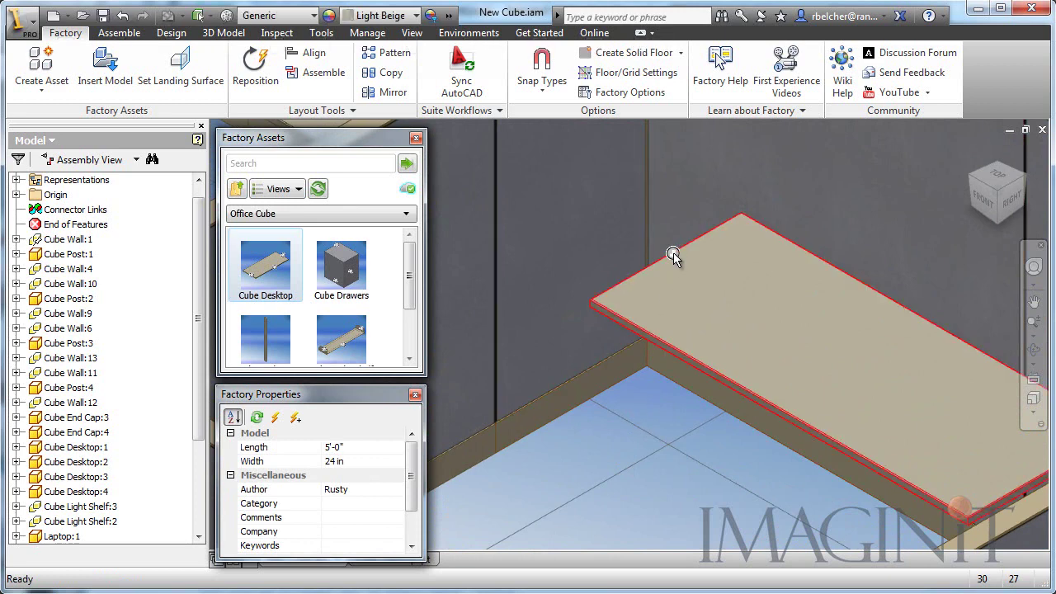
pyautogui.moveTo(674, 255); pyautogui.dragTo(602, 228)
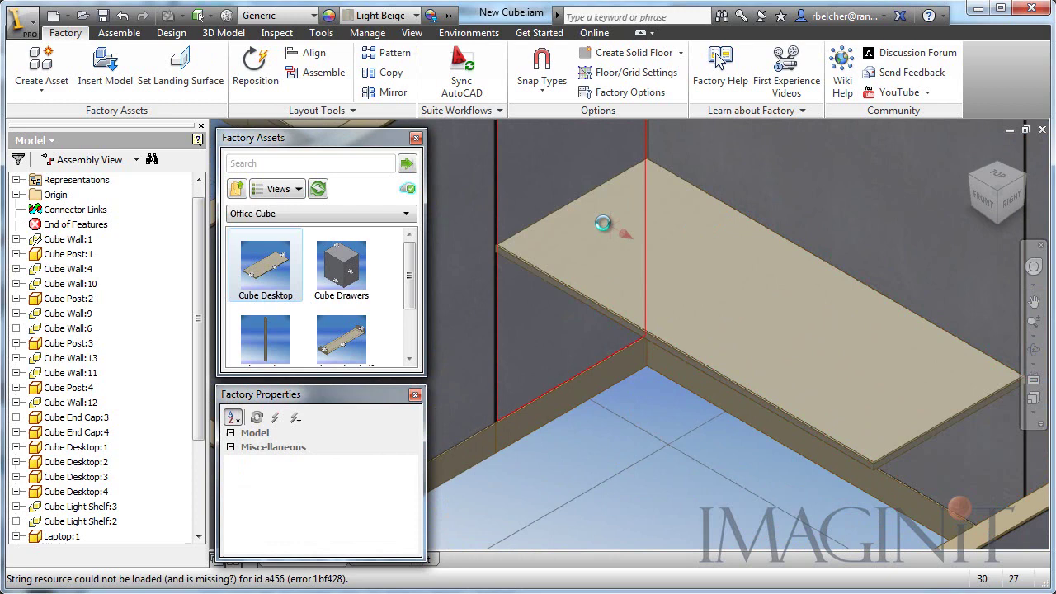
pyautogui.press('alt')
pyautogui.scroll(-10, 630, 437)
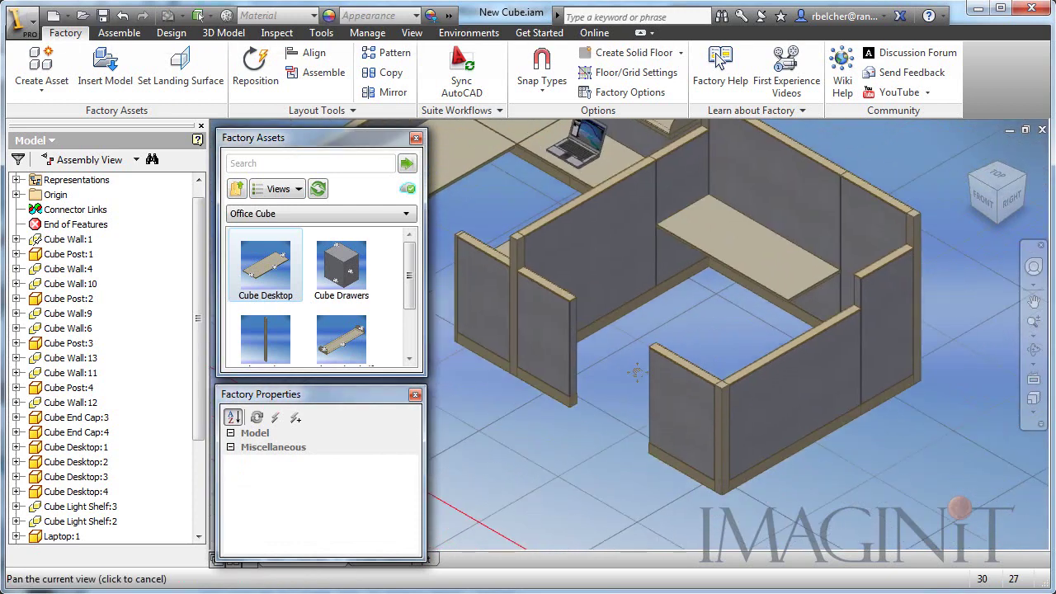
pyautogui.moveTo(636, 373); pyautogui.dragTo(622, 400, button='middle')
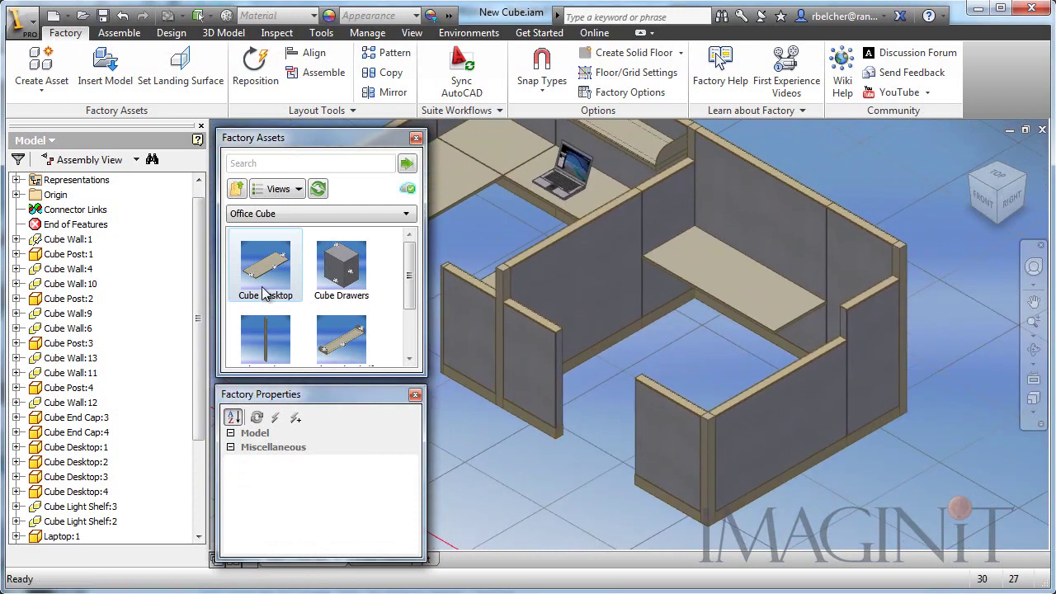
# - Place a second Cube Desktop from Factory Assets into the assembly
pyautogui.moveTo(266, 294); pyautogui.dragTo(575, 477)
pyautogui.rightClick(572, 462)
pyautogui.click(588, 467)
pyautogui.moveTo(562, 463); pyautogui.dragTo(578, 472, button='middle')
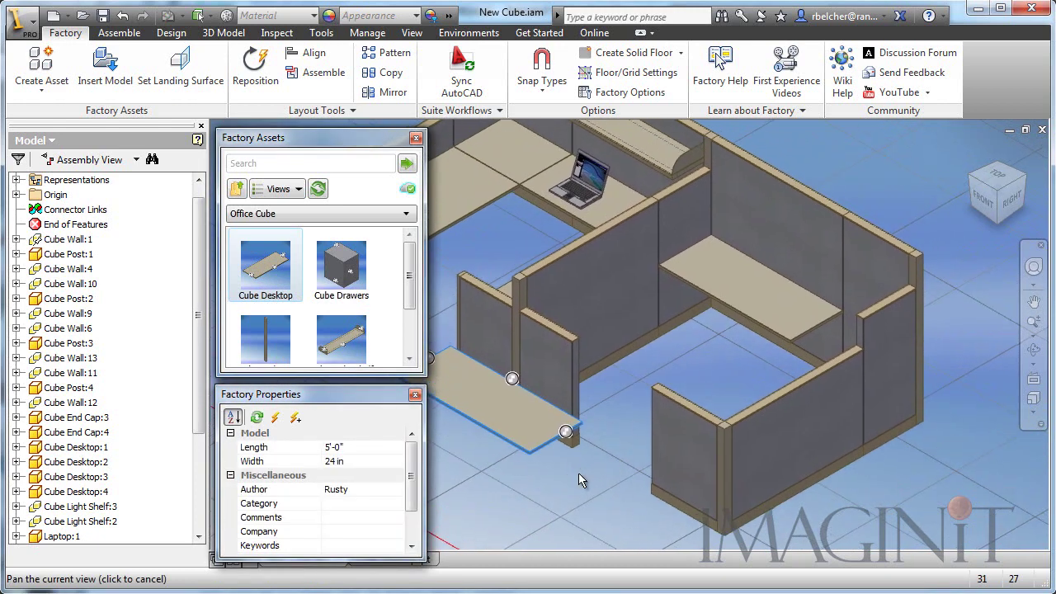
# - Move the second desktop into the right cubicle and snap it flush against the first desktop's edge
pyautogui.moveTo(513, 379); pyautogui.dragTo(828, 317)
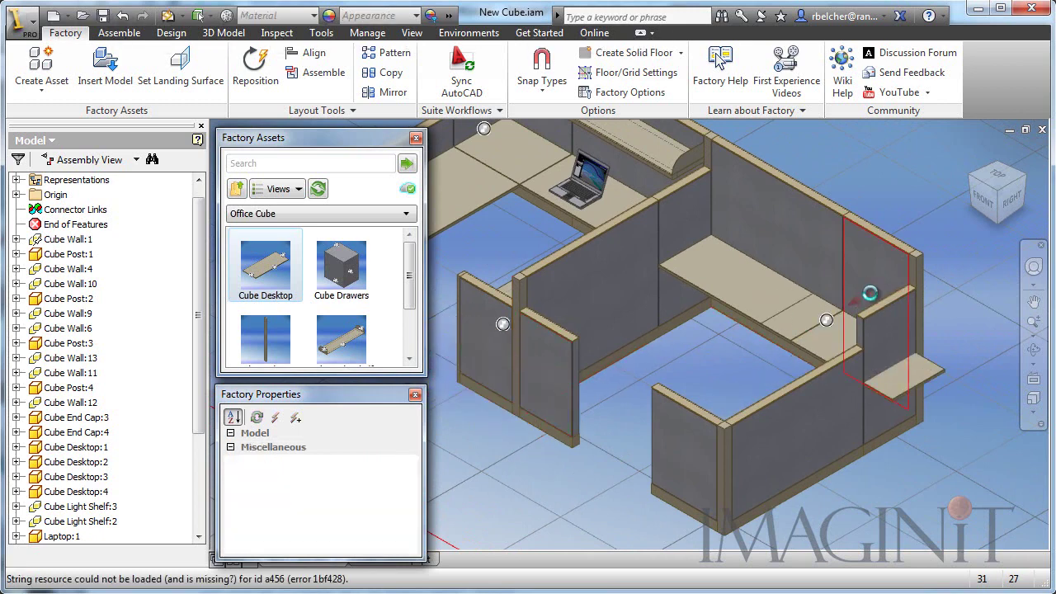
pyautogui.moveTo(751, 502); pyautogui.dragTo(711, 510, button='middle')
pyautogui.scroll(5, 678, 428)
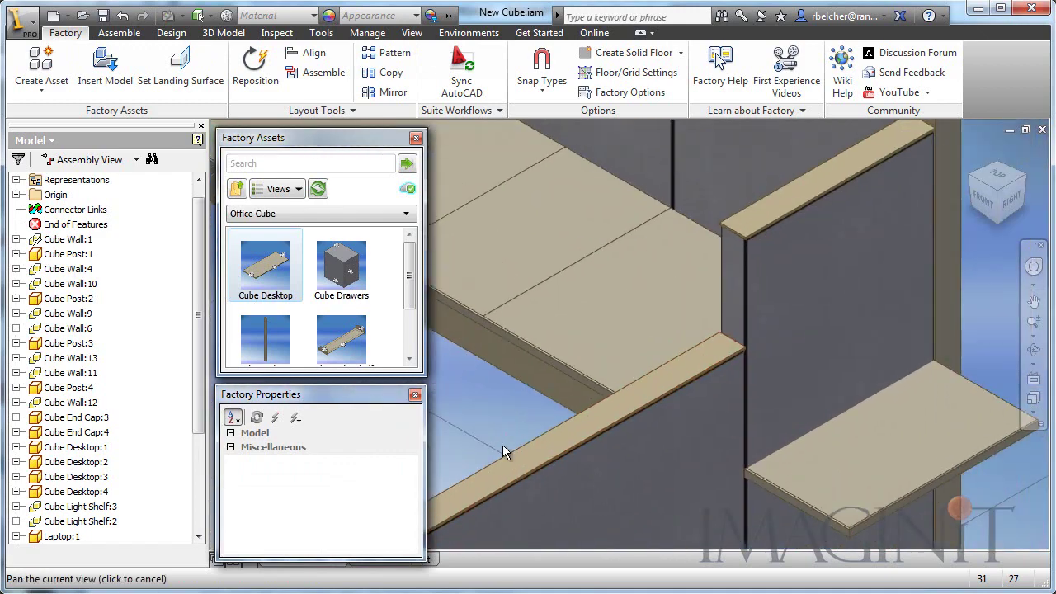
pyautogui.moveTo(638, 322); pyautogui.dragTo(718, 379)
pyautogui.click(553, 364)
pyautogui.scroll(4, 596, 337)
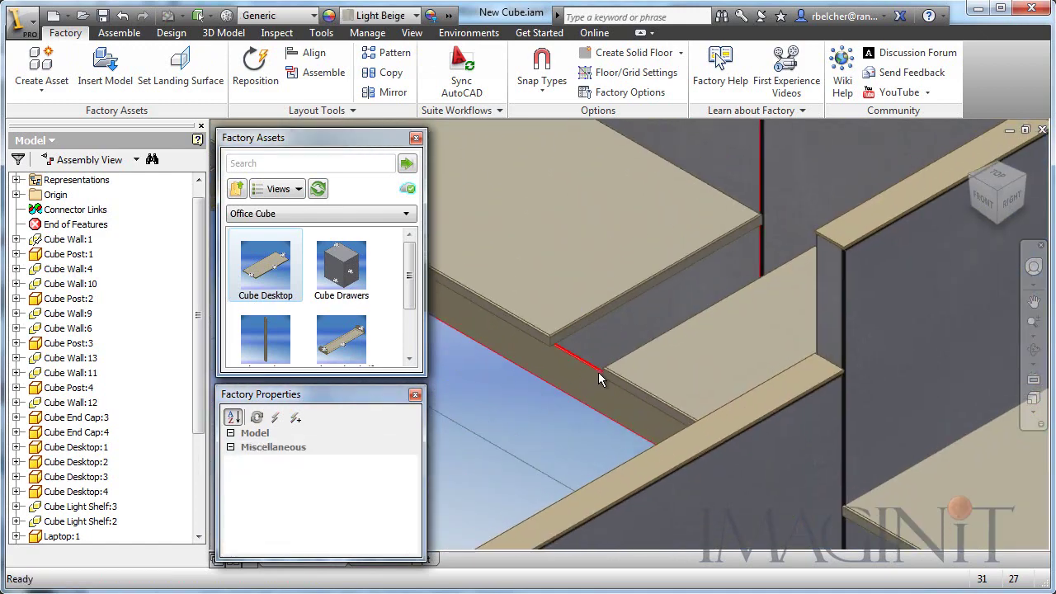
pyautogui.click(729, 303)
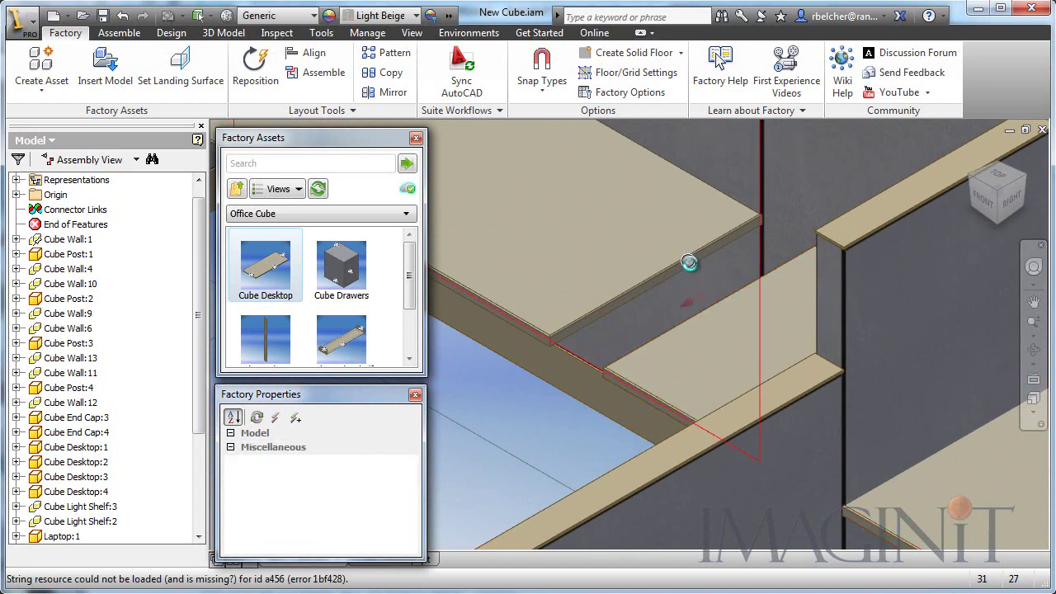
pyautogui.click(688, 262)
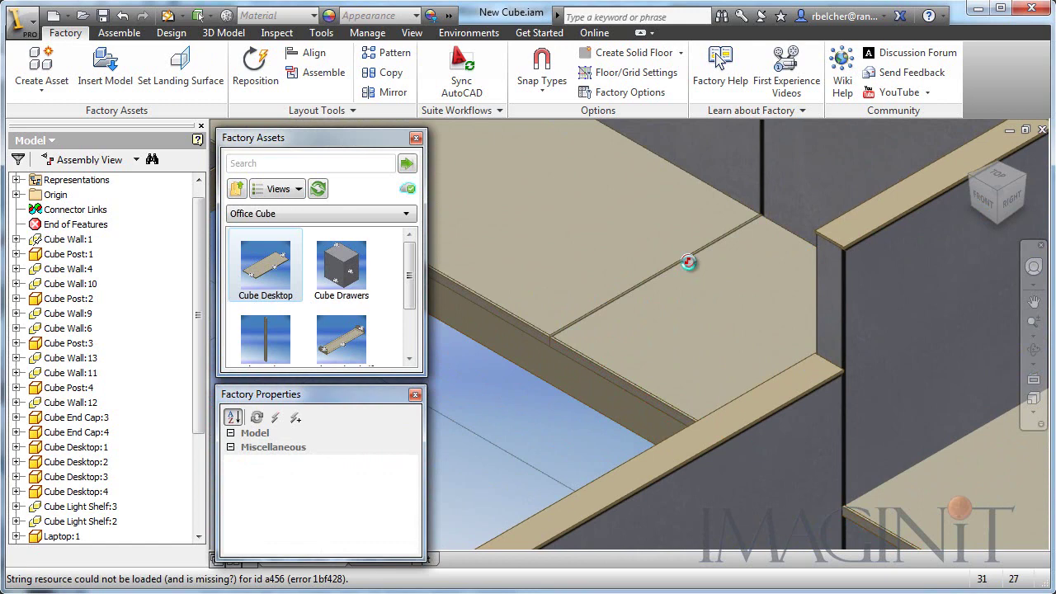
# - Set the second desktop's Length to 30 in
pyautogui.scroll(5, 527, 407)
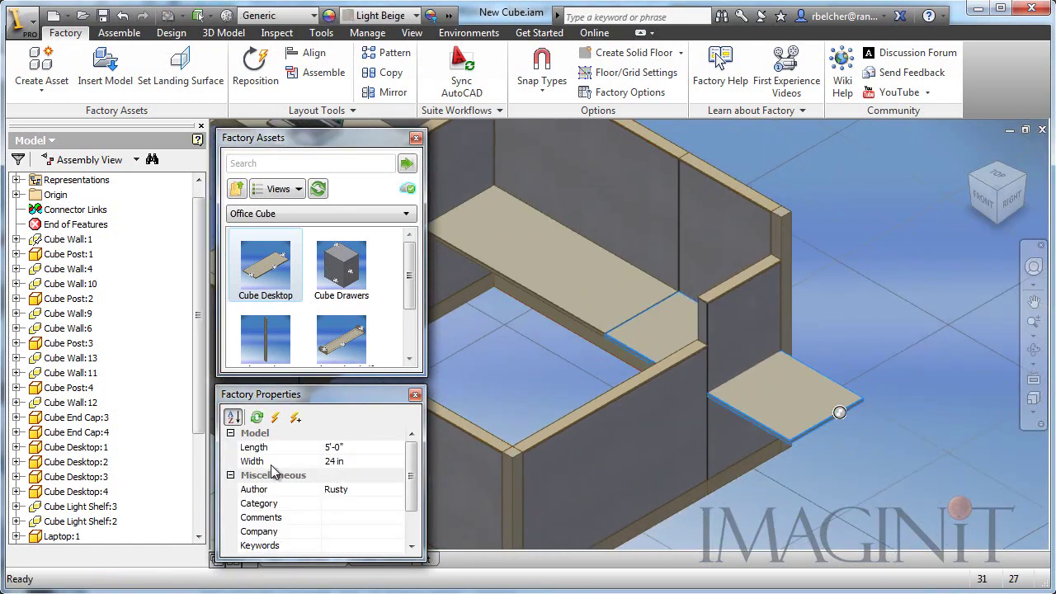
pyautogui.click(354, 446)
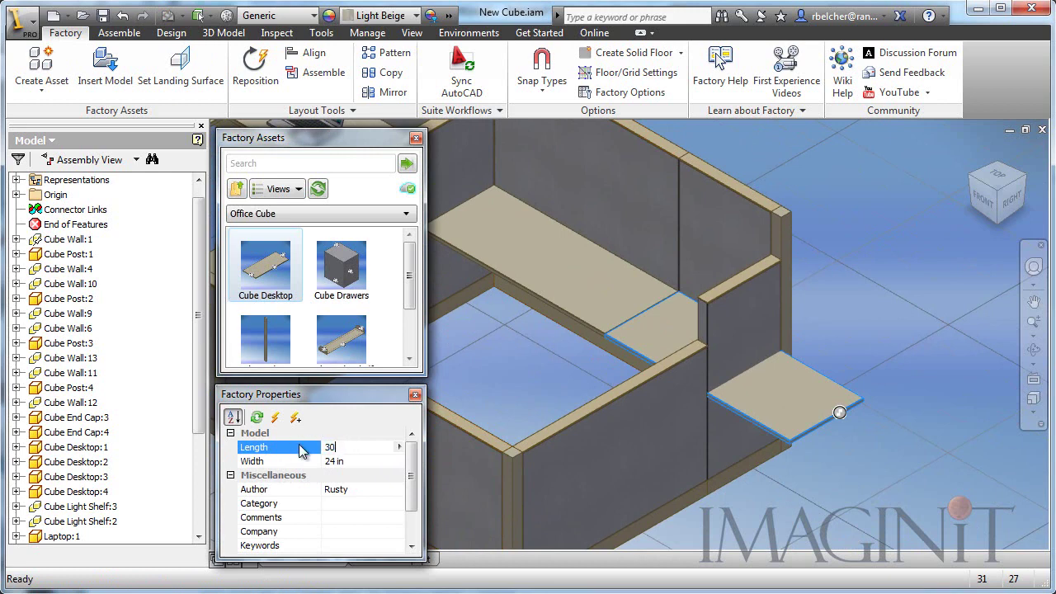
pyautogui.press('Return')
pyautogui.click(496, 409)
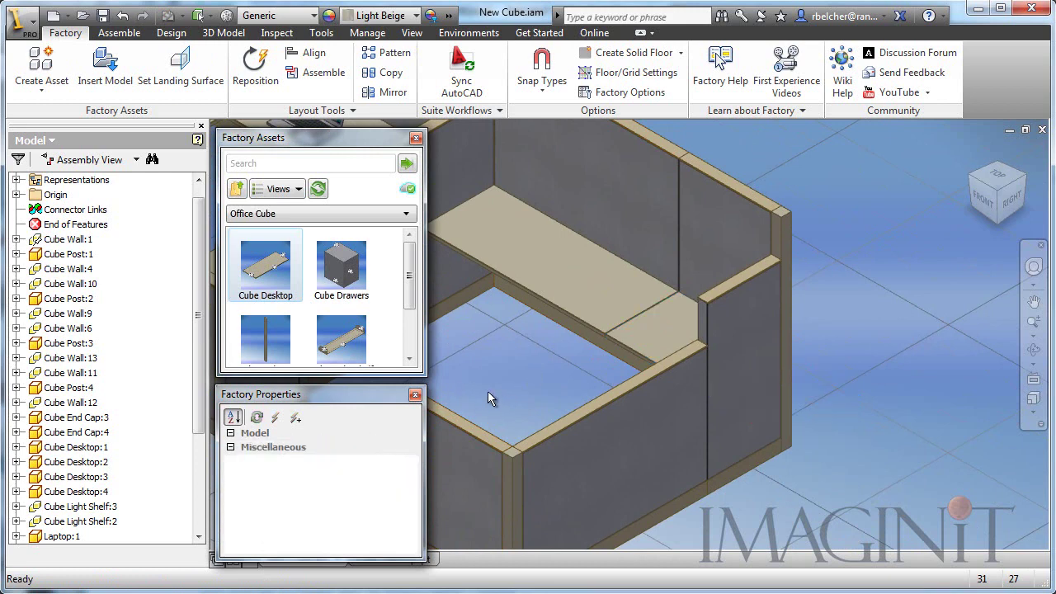
pyautogui.scroll(-5, 681, 388)
pyautogui.scroll(-3, 681, 389)
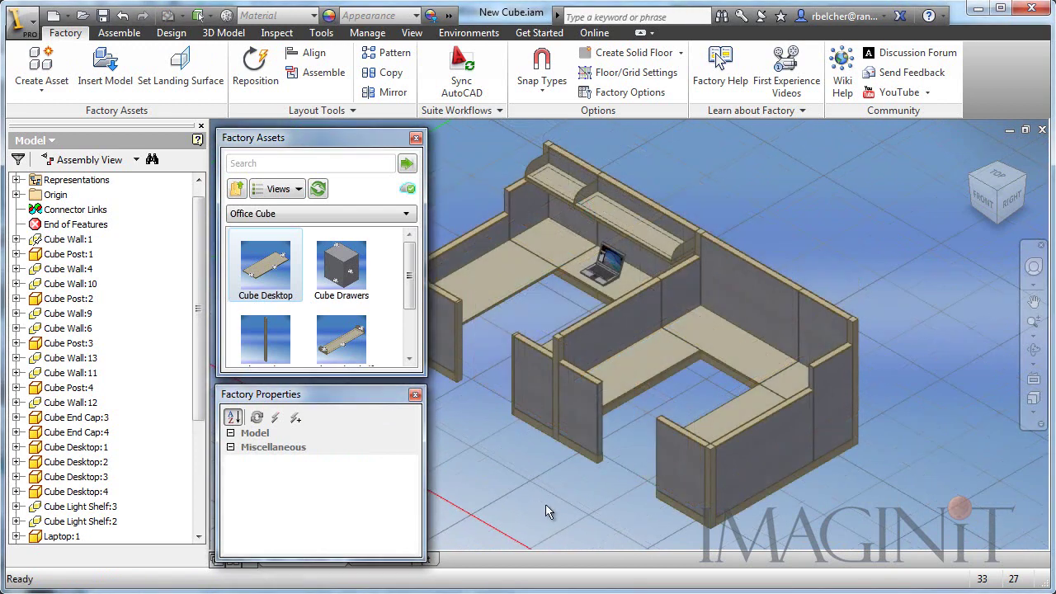
# - Place a rotated Cube Light Shelf from Factory Assets on the floor
pyautogui.moveTo(409, 278); pyautogui.dragTo(410, 308)
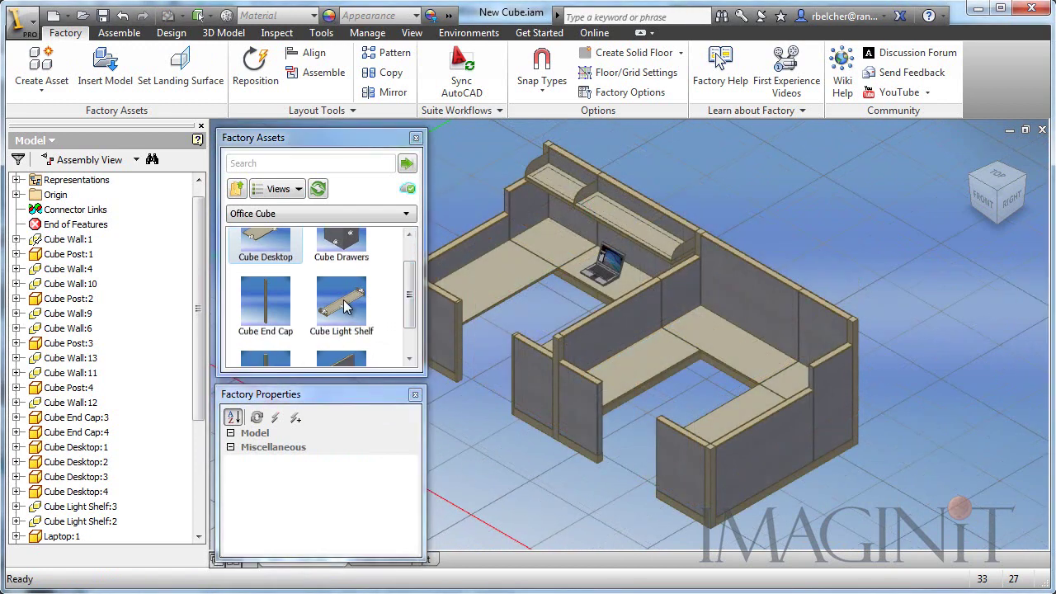
pyautogui.click(344, 305)
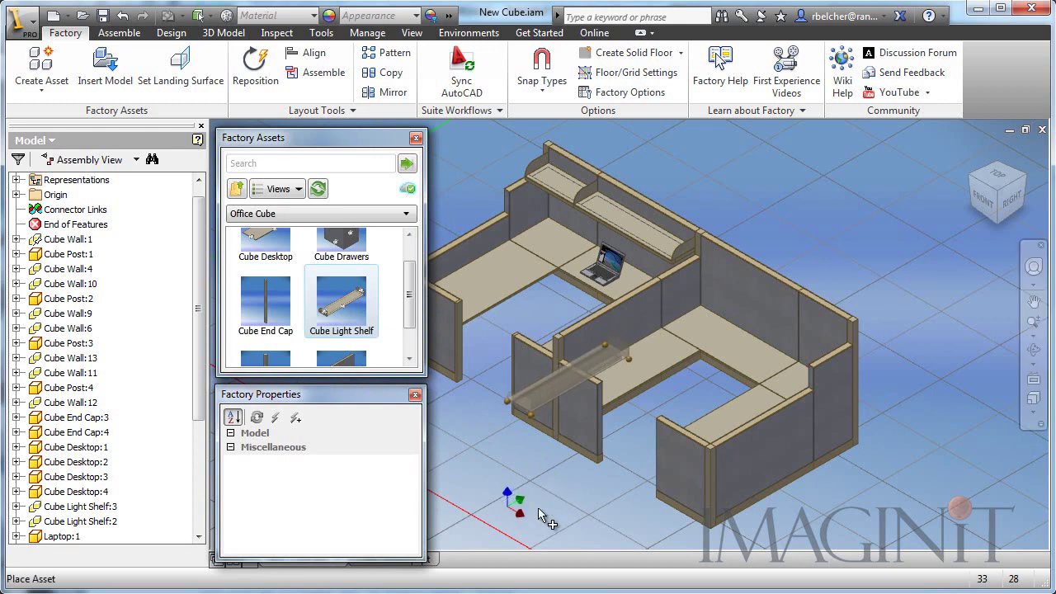
pyautogui.click(555, 495)
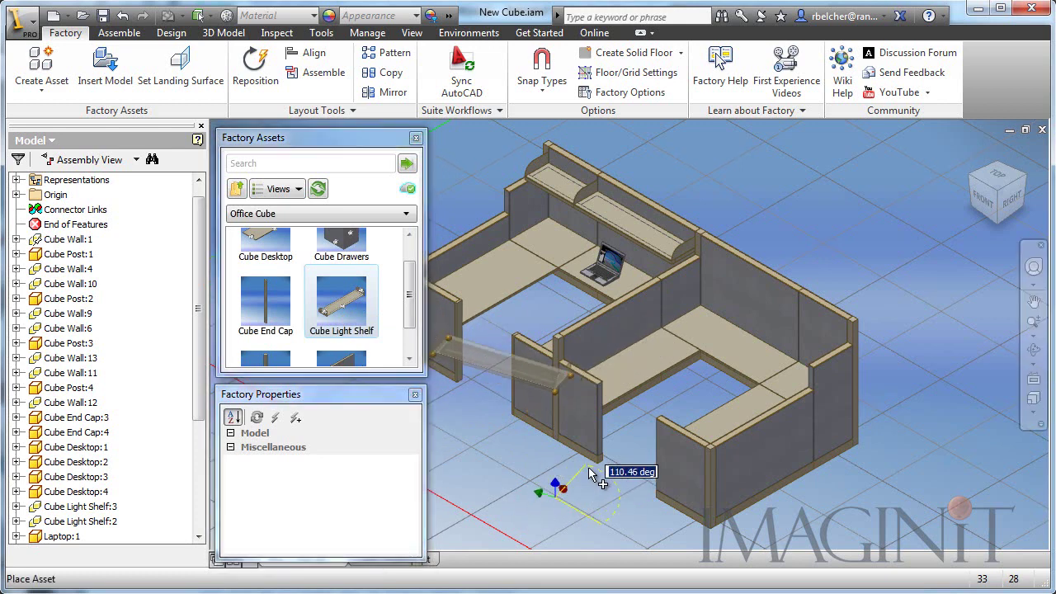
pyautogui.click(594, 475)
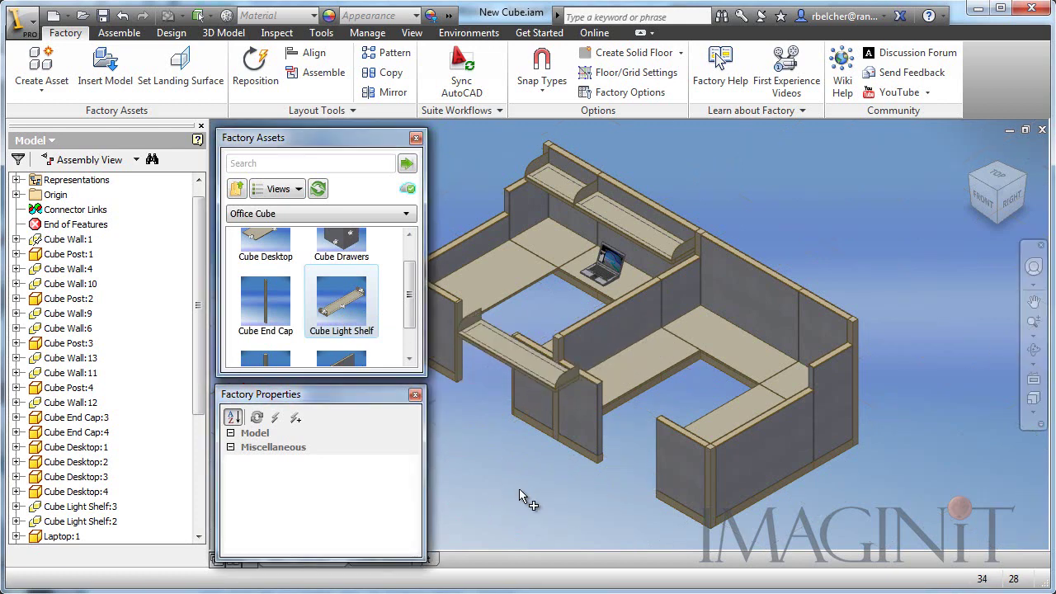
pyautogui.rightClick(505, 464)
pyautogui.click(524, 472)
pyautogui.moveTo(496, 457)
pyautogui.mouseDown(button='middle')
pyautogui.moveTo(526, 445)
pyautogui.moveTo(507, 460)
pyautogui.mouseUp(button='middle')
# - Alt-drag the light shelf onto the right cubicle and snap it to the top of the back wall
pyautogui.click(518, 341)
pyautogui.moveTo(498, 375); pyautogui.dragTo(825, 529)
pyautogui.press('End')
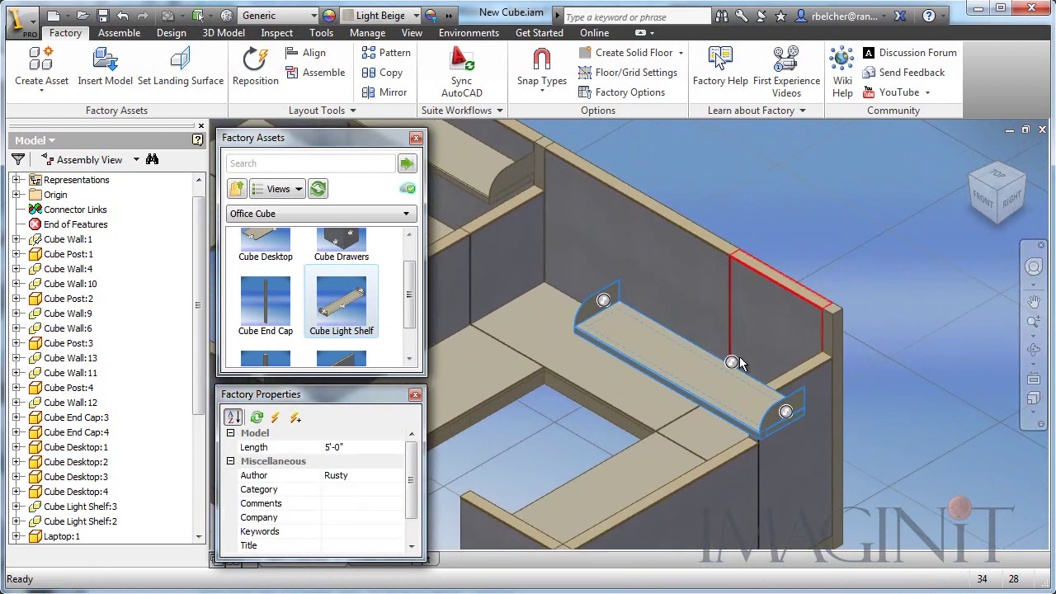
pyautogui.press('alt')
pyautogui.keyDown('alt'); pyautogui.moveTo(733, 366); pyautogui.dragTo(684, 283); pyautogui.keyUp('alt')
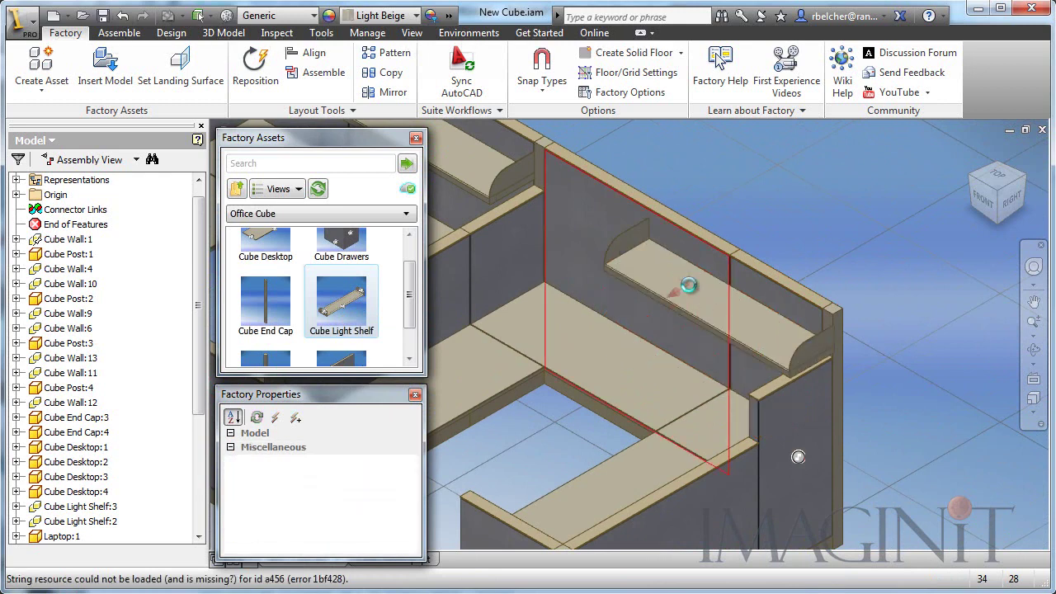
pyautogui.scroll(3, 710, 349)
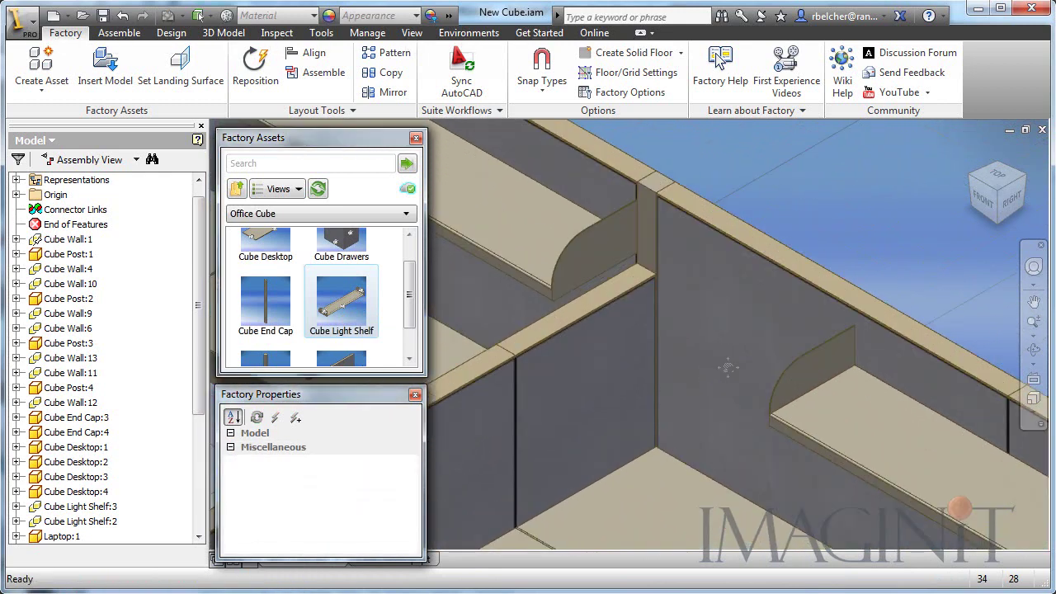
pyautogui.click(806, 308)
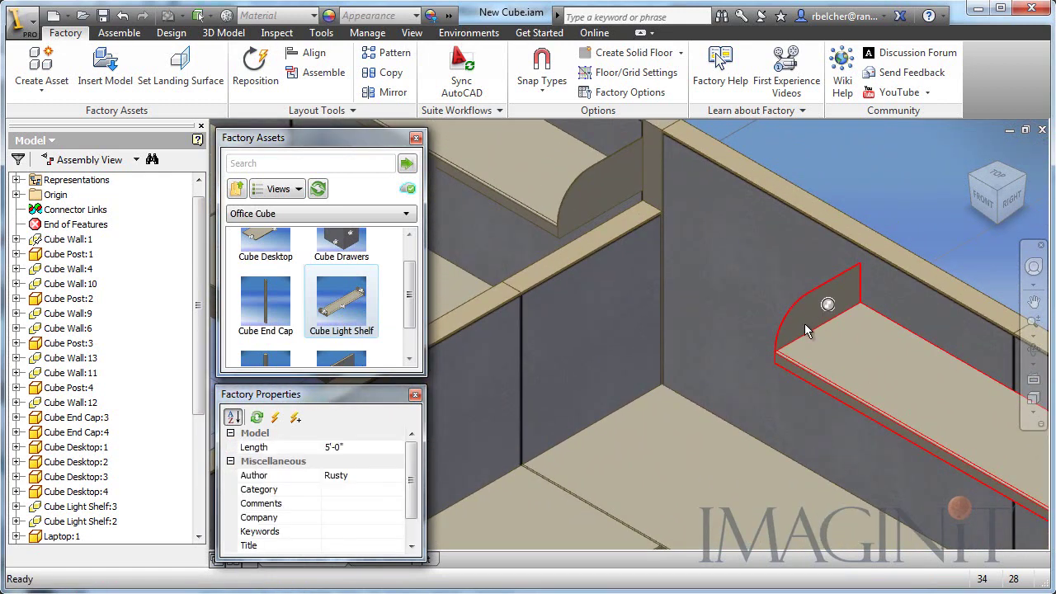
pyautogui.doubleClick(797, 300)
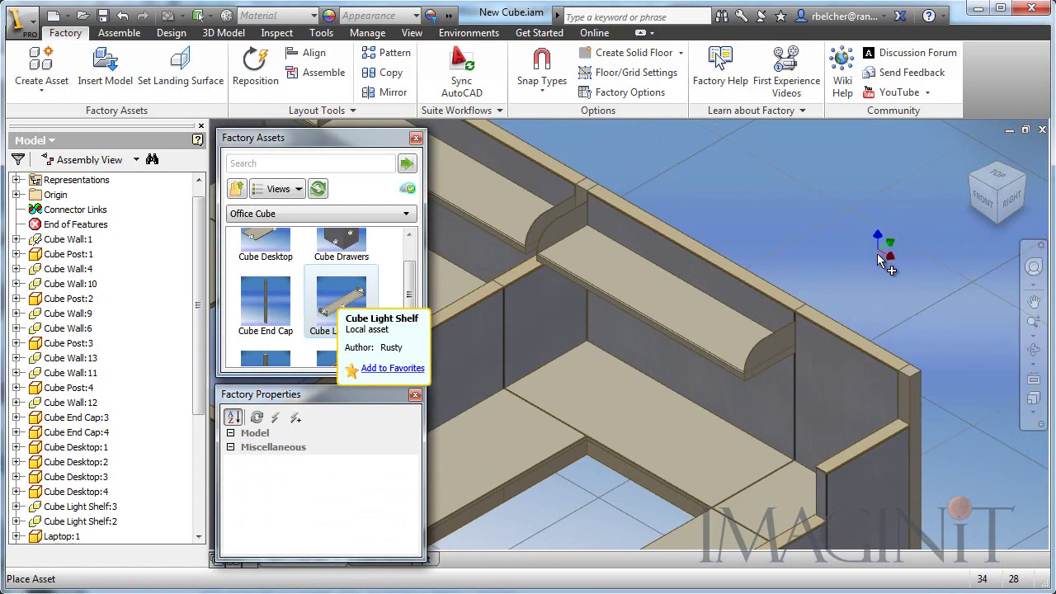
# - Place another Cube Light Shelf and snap it onto the cubicle wall
pyautogui.click(341, 301)
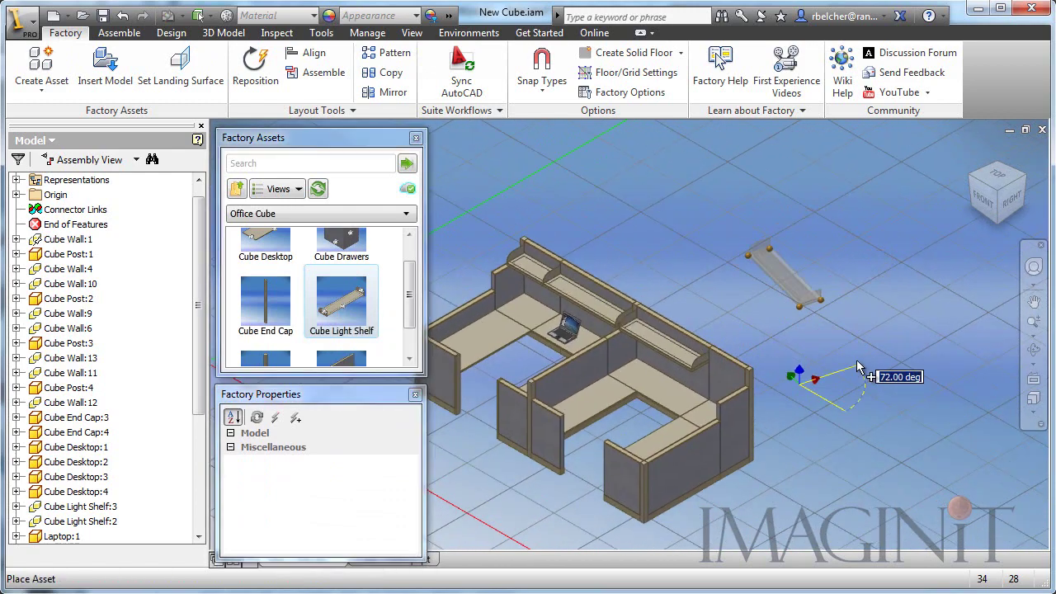
pyautogui.click(737, 363)
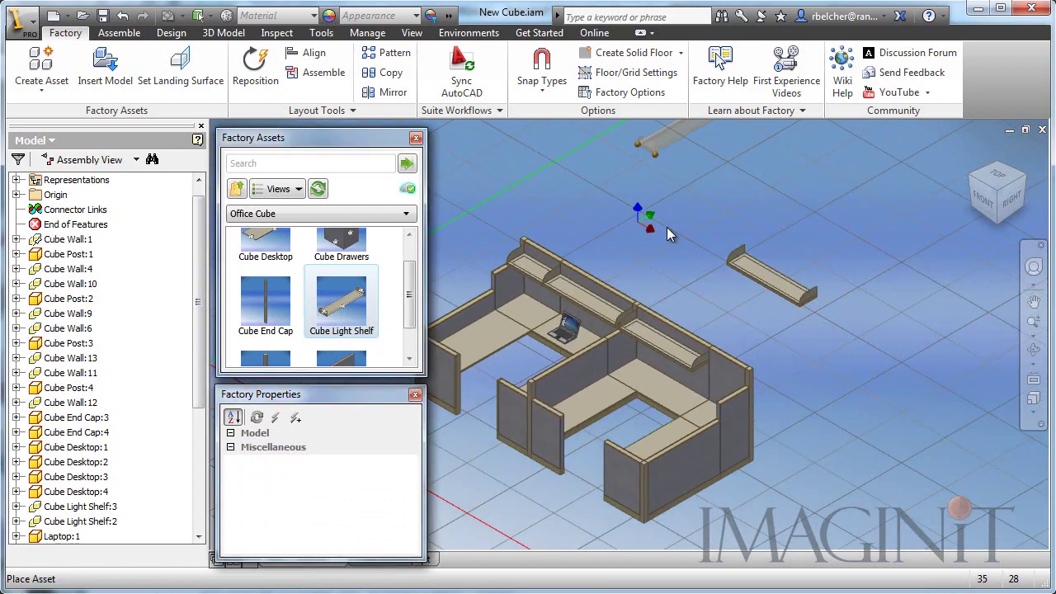
pyautogui.press('Escape')
pyautogui.click(759, 274)
pyautogui.scroll(4, 702, 298)
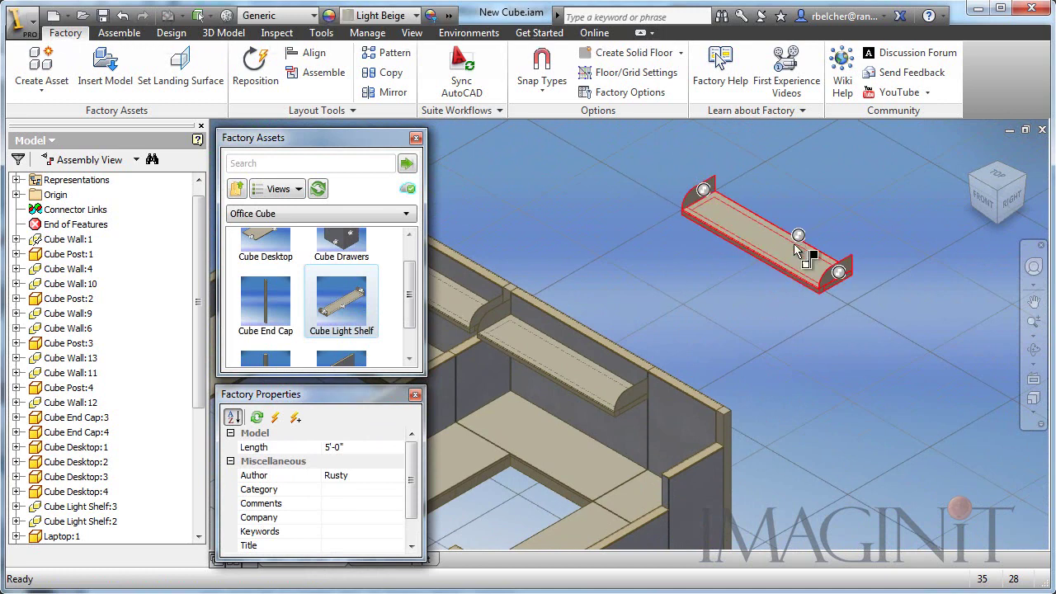
pyautogui.moveTo(798, 252); pyautogui.dragTo(671, 428)
# - Slide the new light shelf along the wall to its final spot
pyautogui.press('alt')
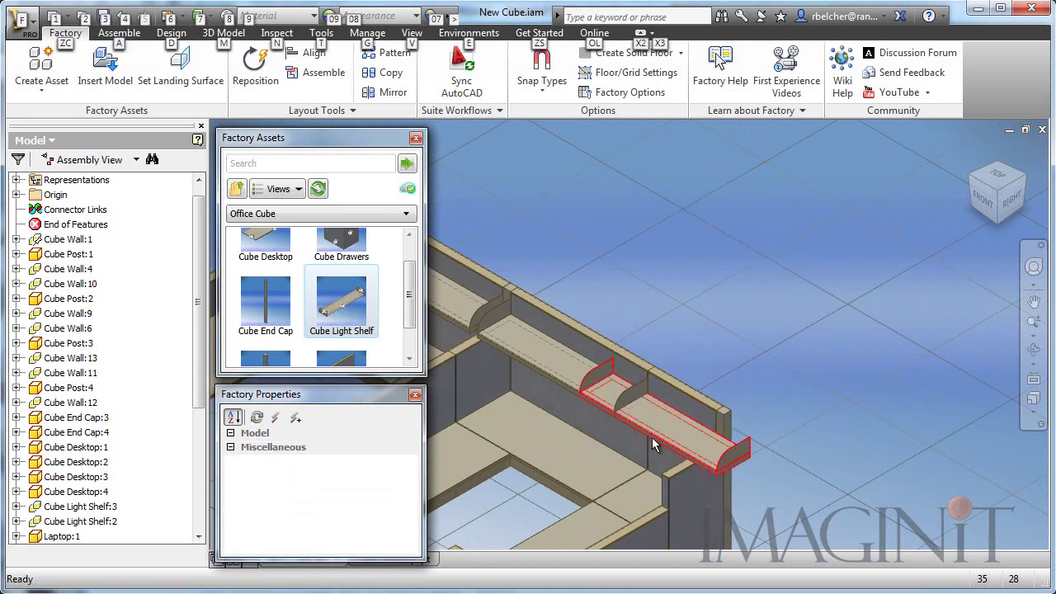
pyautogui.scroll(3, 652, 442)
pyautogui.click(655, 406)
pyautogui.moveTo(655, 406); pyautogui.dragTo(691, 424)
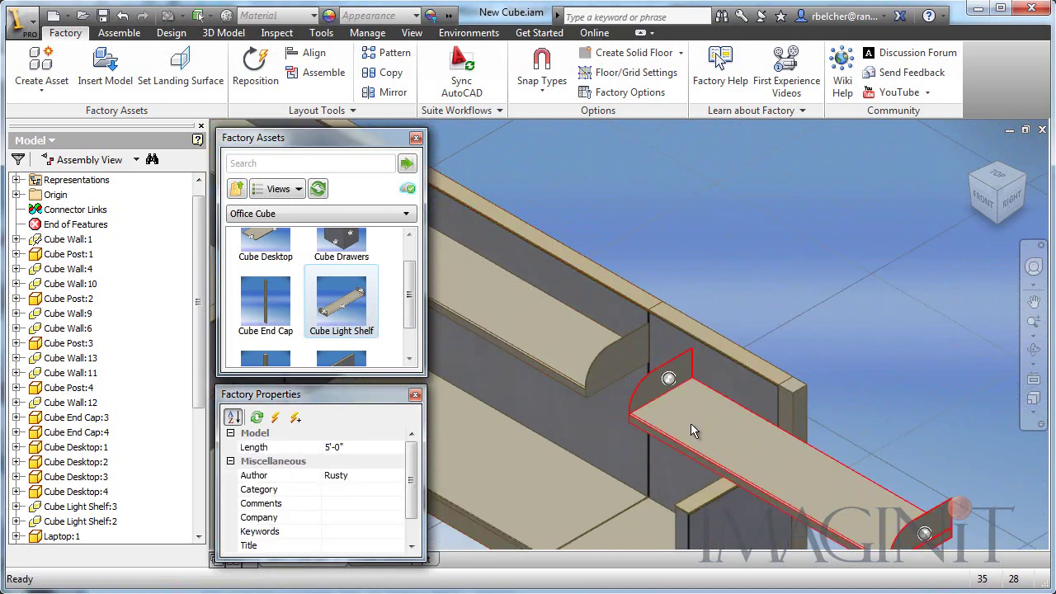
pyautogui.moveTo(669, 382); pyautogui.dragTo(623, 358)
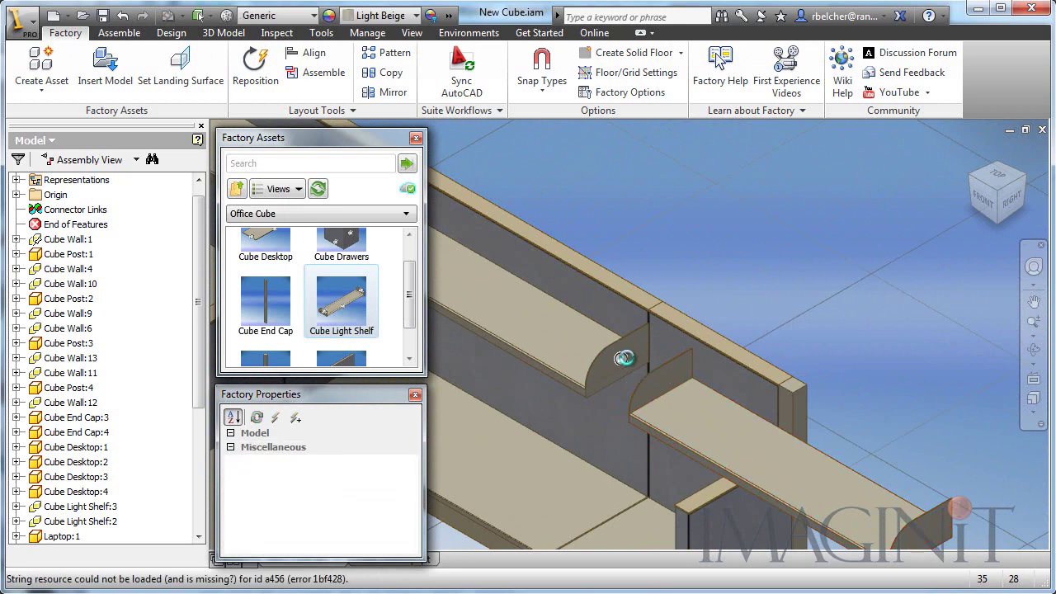
pyautogui.press('alt')
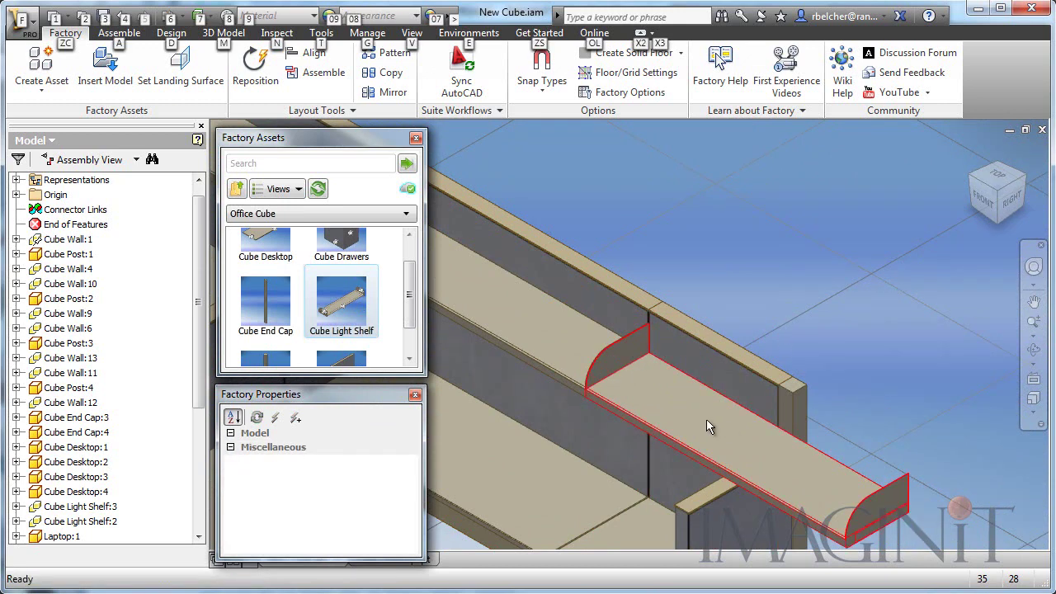
# - Set the new light shelf's Length to 30 in and return to the home view
pyautogui.click(708, 425)
pyautogui.click(336, 448)
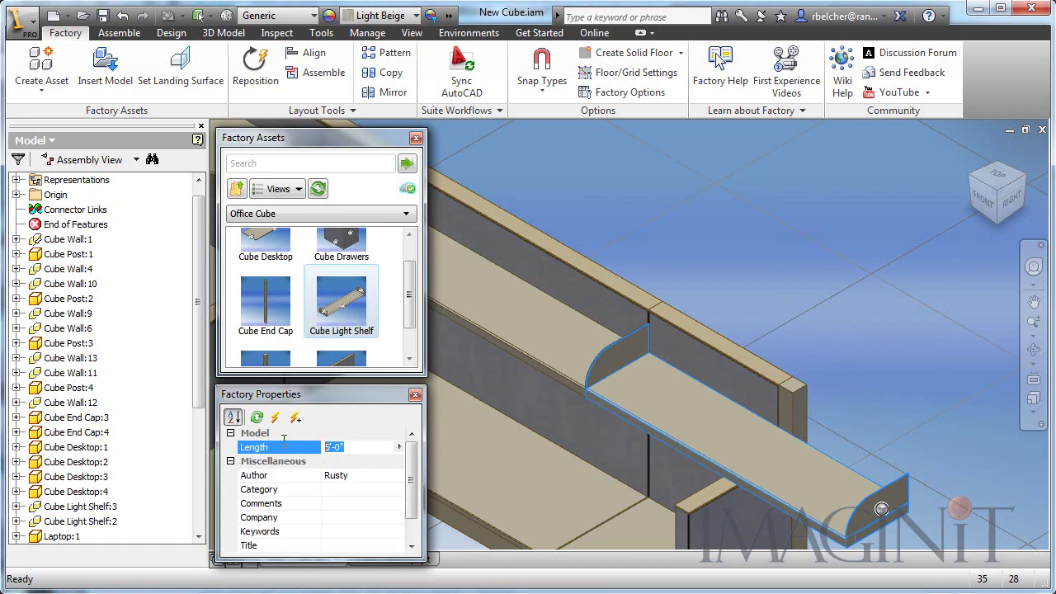
pyautogui.press('Return')
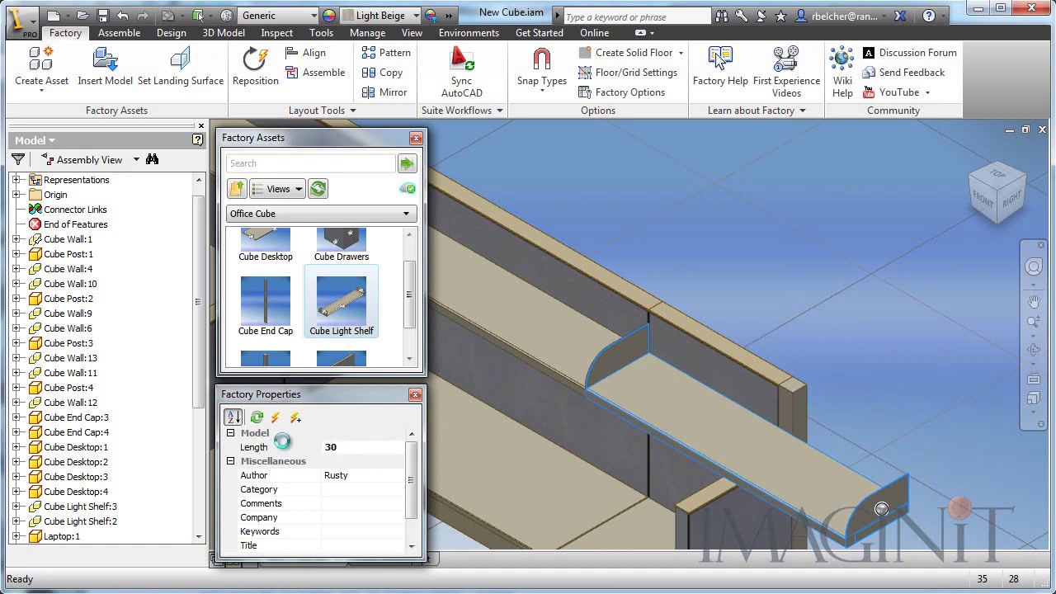
pyautogui.click(754, 286)
pyautogui.press('Home')
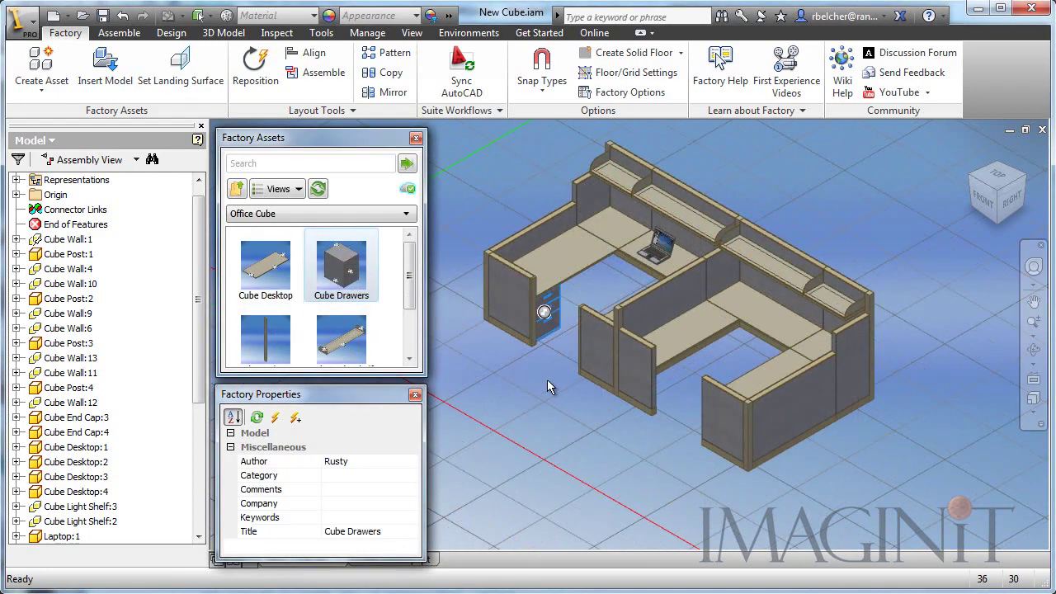
# - Place one rotated Cube Drawers unit from Factory Assets on the floor
pyautogui.click(547, 386)
pyautogui.moveTo(371, 302); pyautogui.dragTo(664, 488)
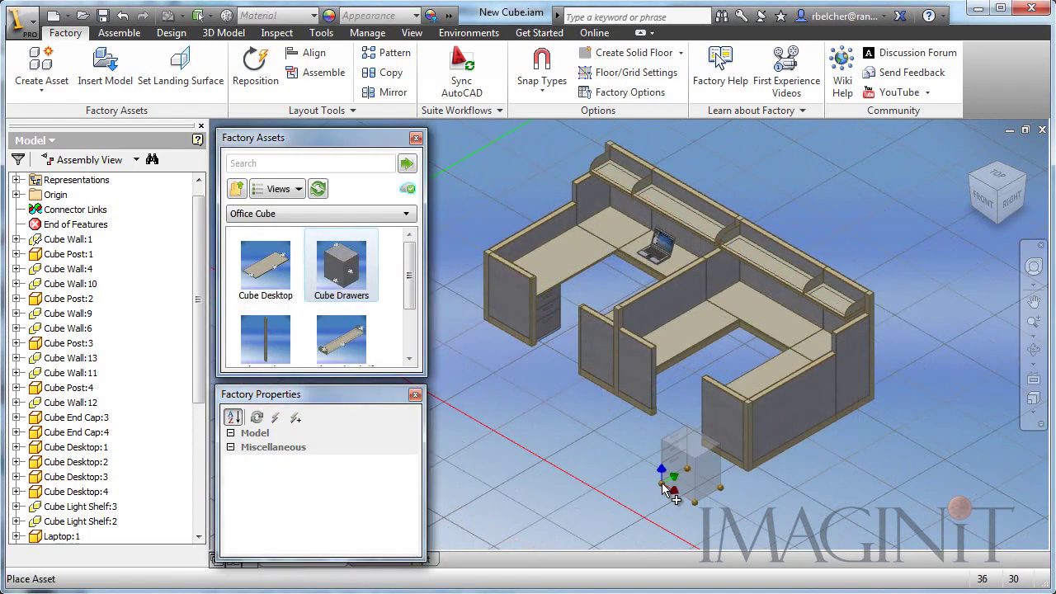
pyautogui.scroll(3, 664, 488)
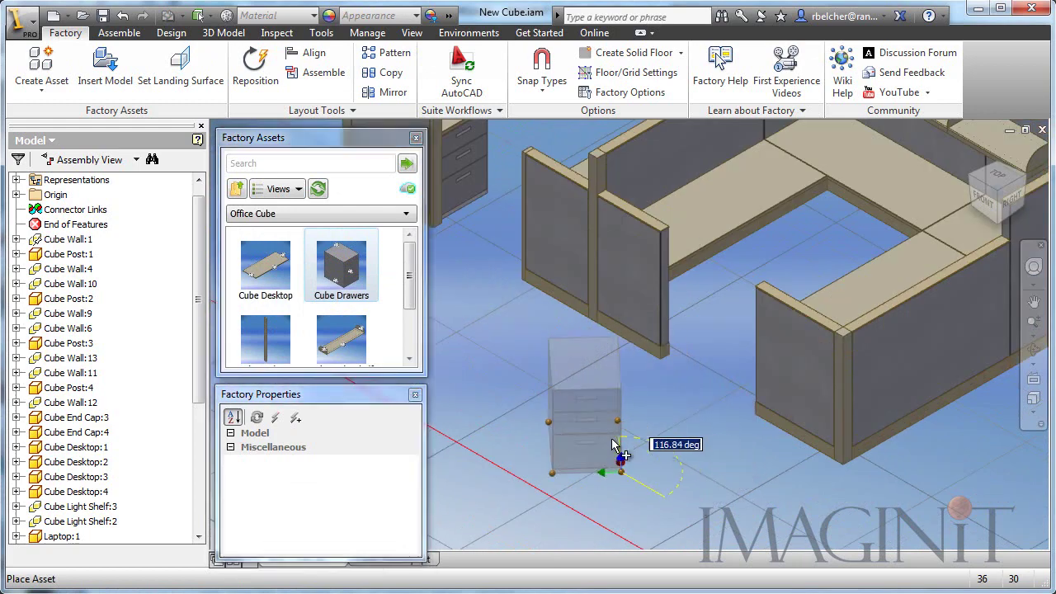
pyautogui.click(612, 456)
pyautogui.rightClick(662, 446)
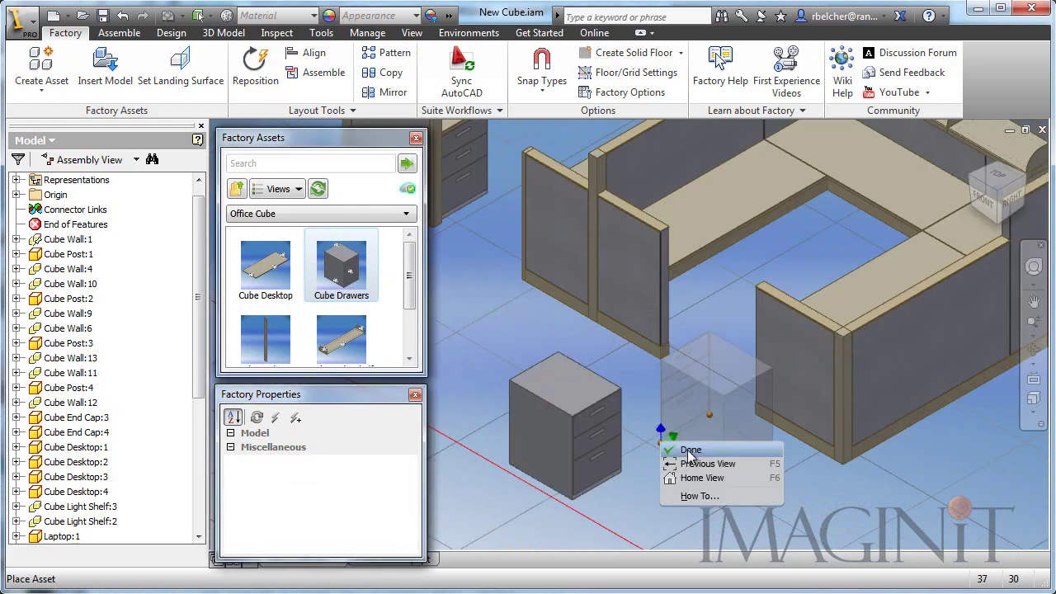
pyautogui.click(690, 451)
pyautogui.scroll(3, 667, 430)
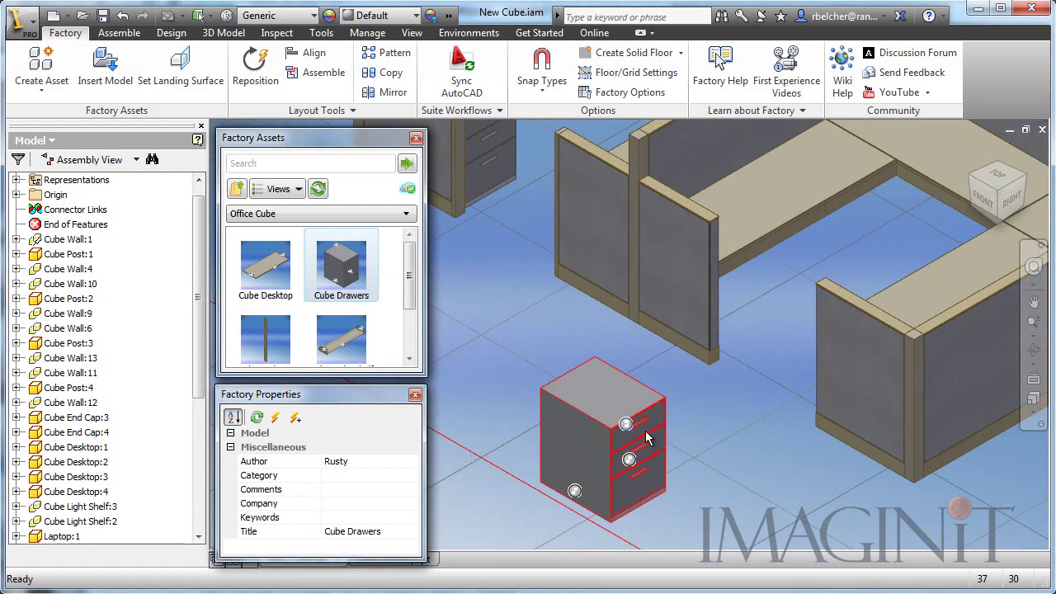
# - Move the drawer unit next to the cubicle wall and check it from under the desk
pyautogui.moveTo(646, 437); pyautogui.dragTo(814, 329)
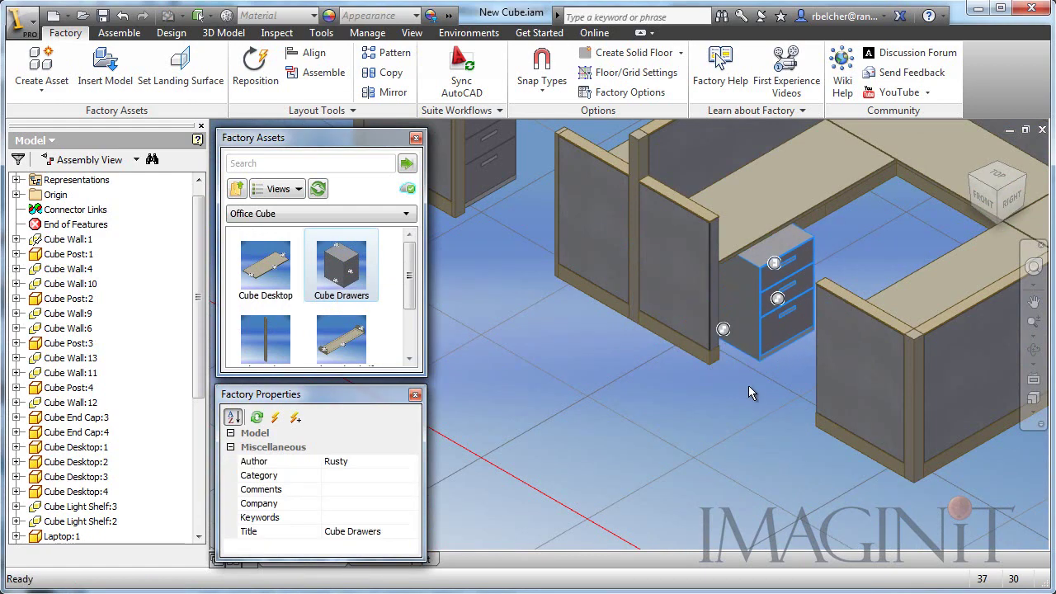
pyautogui.scroll(3, 748, 386)
pyautogui.scroll(-4, 727, 464)
pyautogui.keyDown('shift'); pyautogui.moveTo(728, 464); pyautogui.dragTo(683, 462, button='middle'); pyautogui.keyUp('shift')
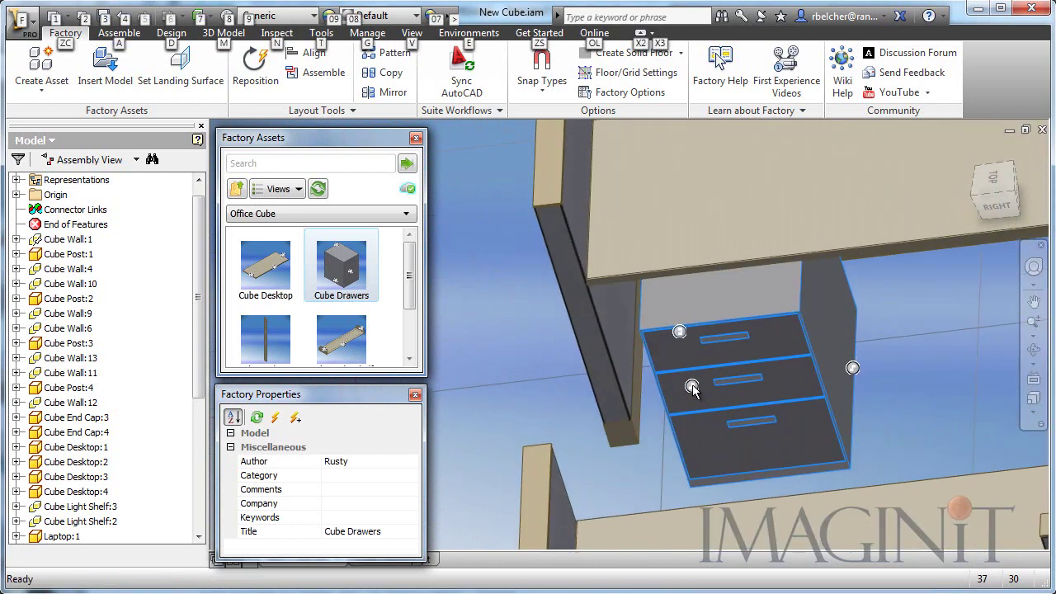
pyautogui.press('Escape')
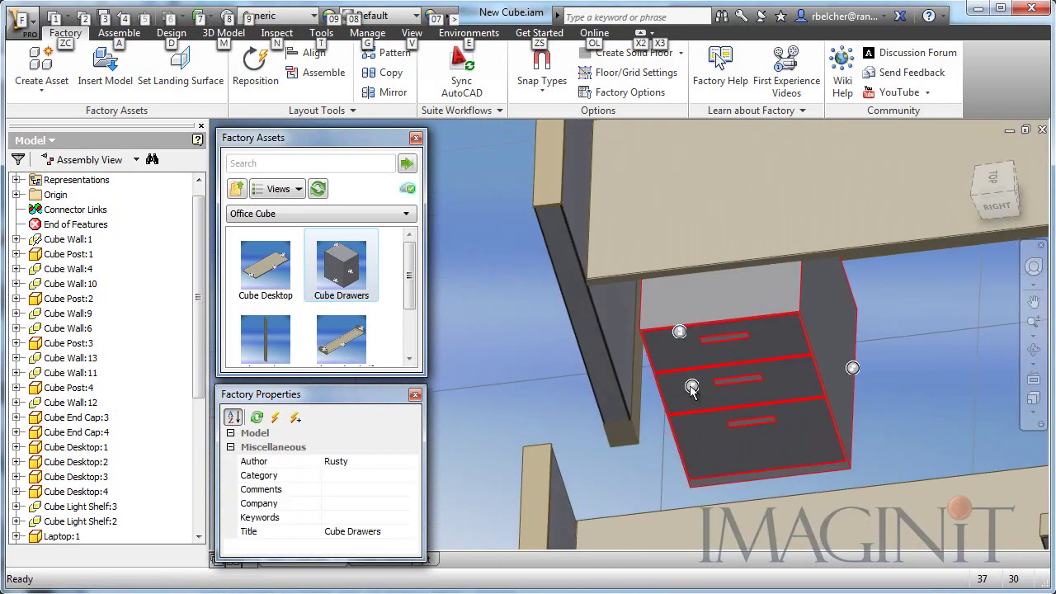
# - Alt-drag the drawer unit beneath the desktop so it snaps in place
pyautogui.moveTo(691, 385); pyautogui.dragTo(619, 354)
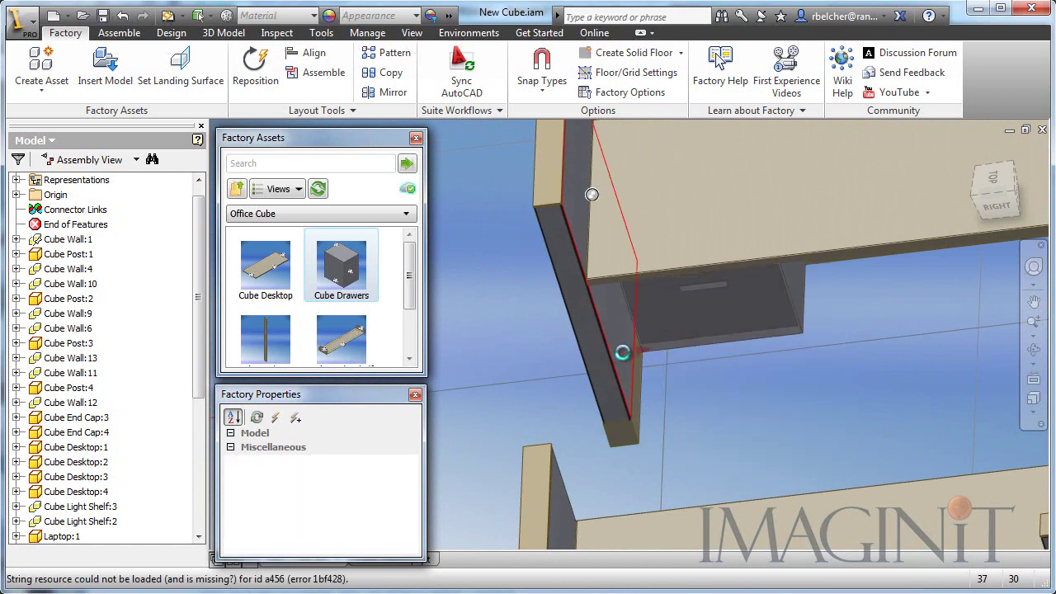
pyautogui.press('alt')
pyautogui.moveTo(672, 321); pyautogui.dragTo(681, 415)
pyautogui.scroll(3, 539, 291)
pyautogui.moveTo(539, 291); pyautogui.dragTo(576, 374, button='middle')
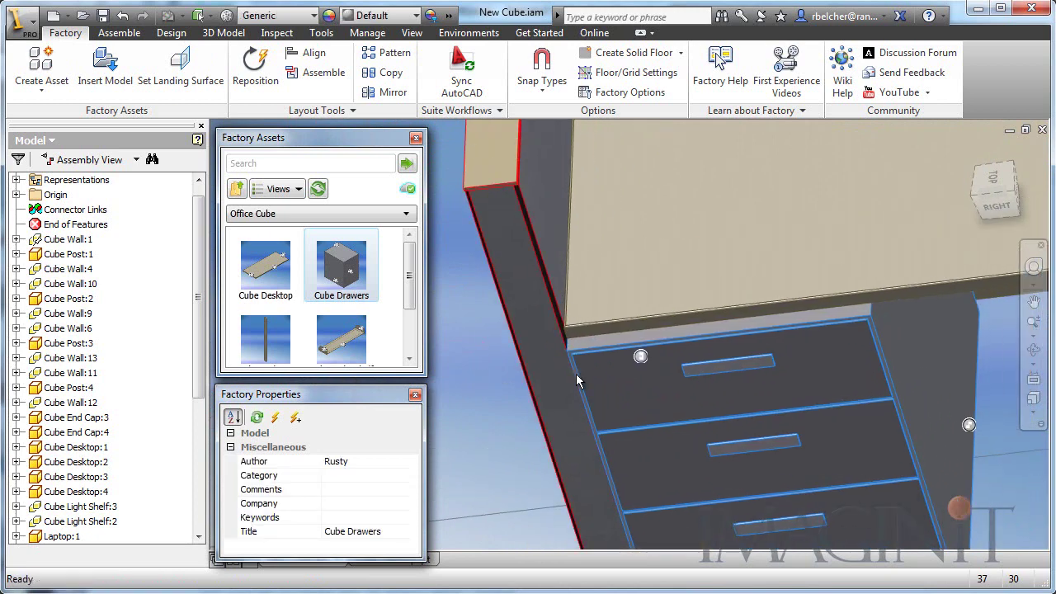
pyautogui.click(642, 361)
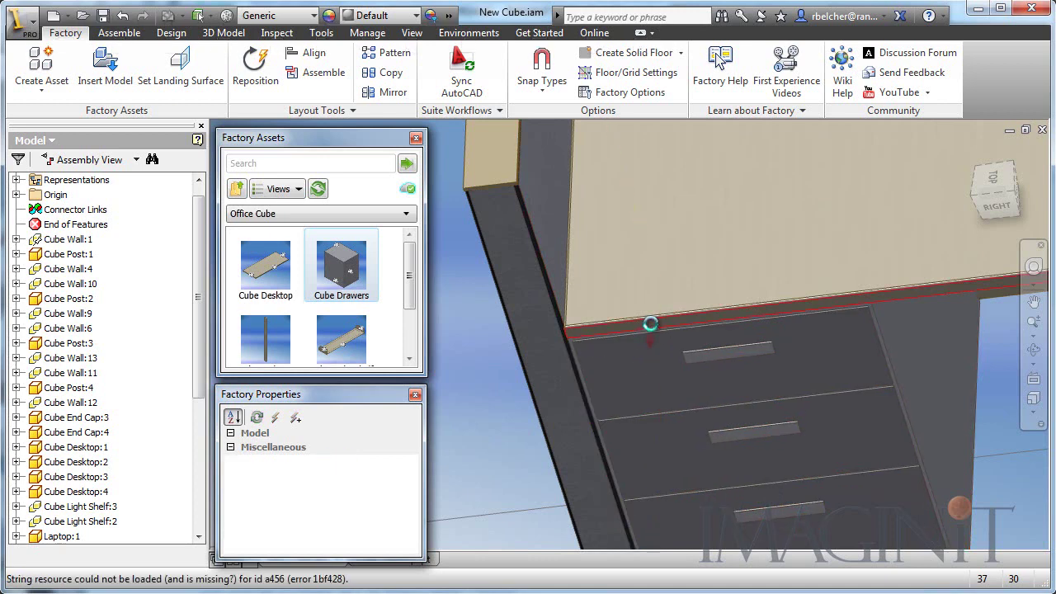
pyautogui.press('alt')
# - Orbit to look down on the furnished cubicle and return to the home isometric view
pyautogui.scroll(-3, 474, 403)
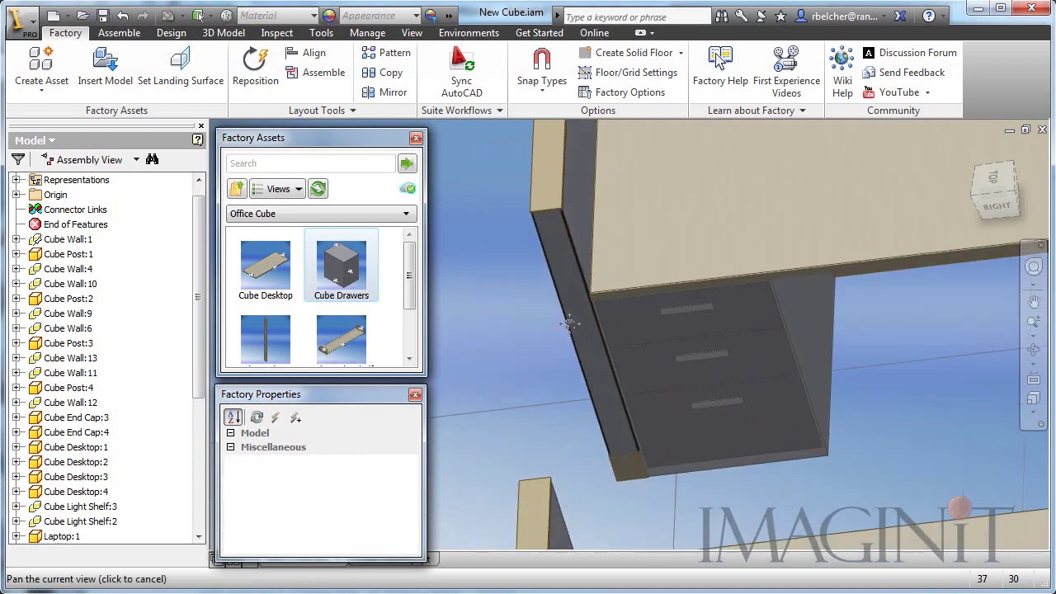
pyautogui.keyDown('shift'); pyautogui.moveTo(496, 395); pyautogui.dragTo(564, 359, button='middle'); pyautogui.keyUp('shift')
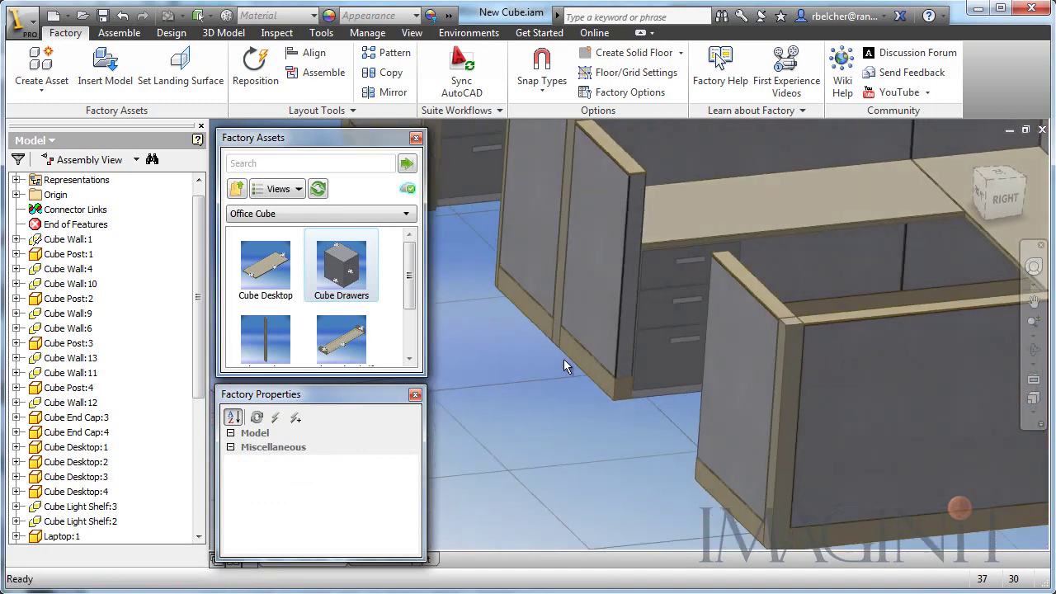
pyautogui.click(976, 175)
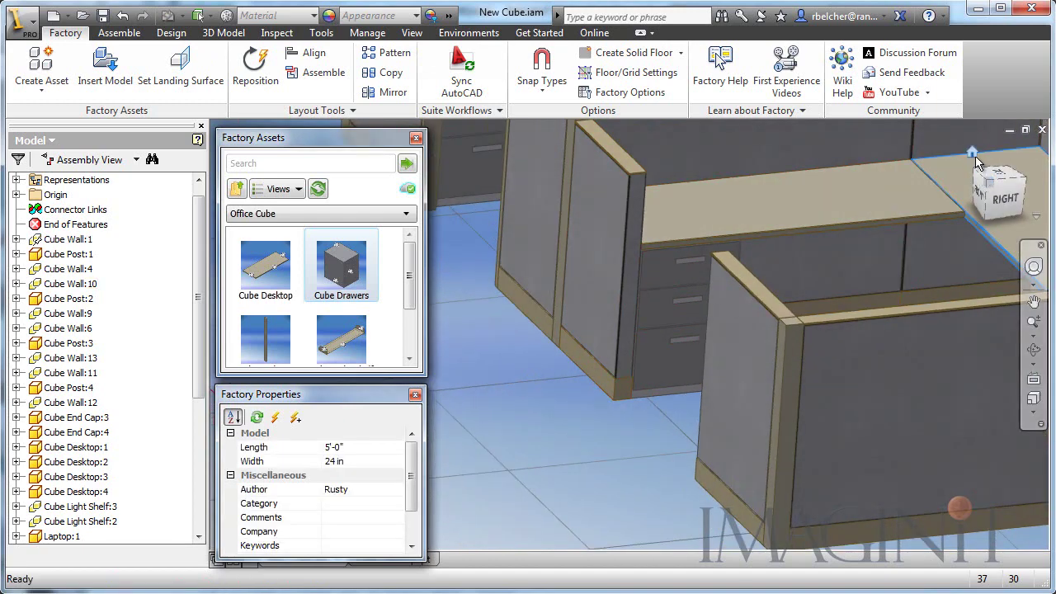
pyautogui.click(971, 152)
pyautogui.click(511, 482)
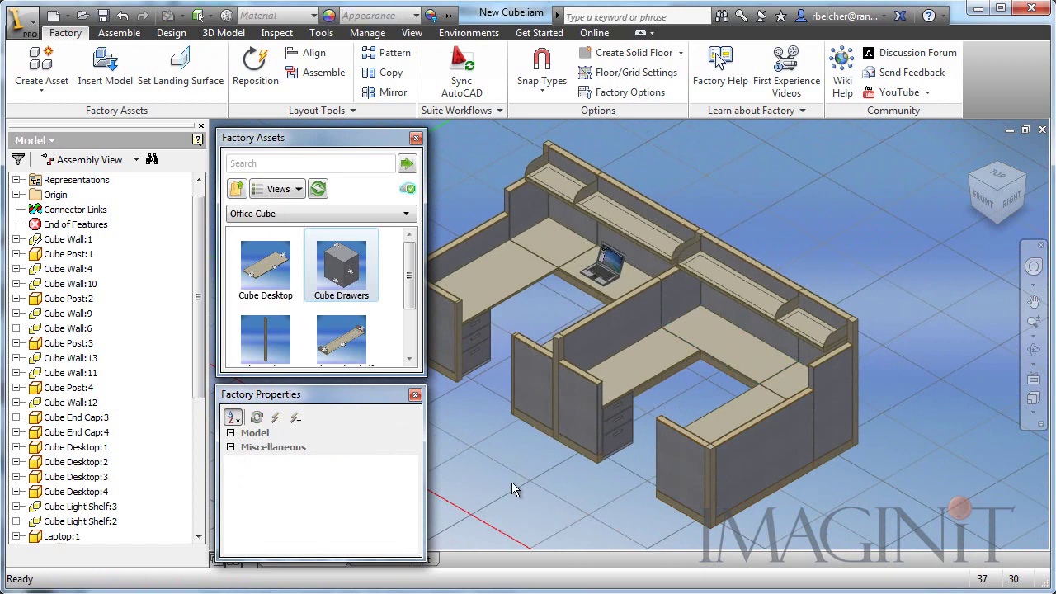
pyautogui.moveTo(511, 482); pyautogui.dragTo(580, 487, button='middle')
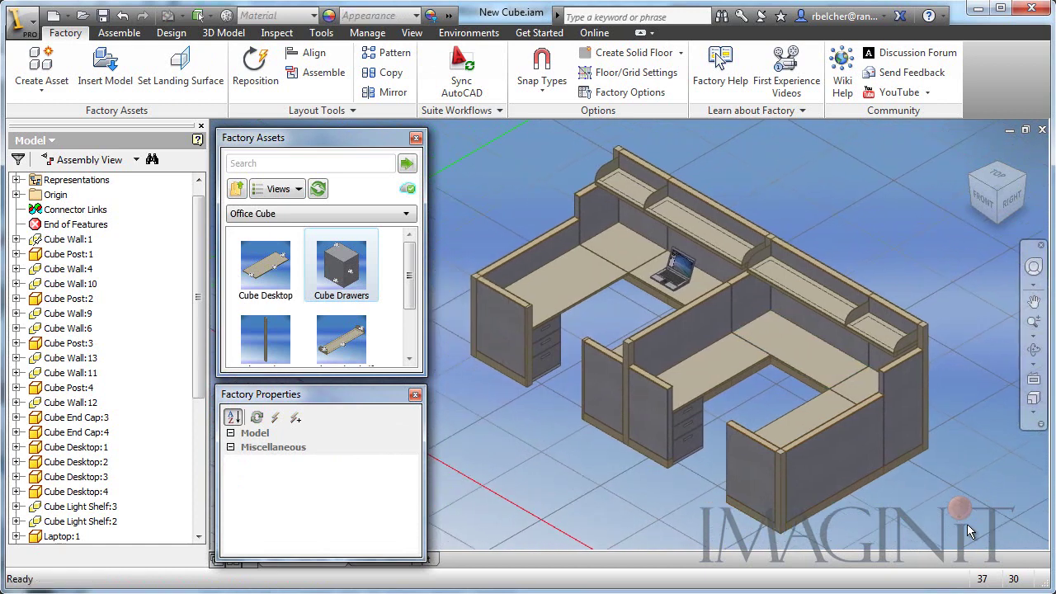